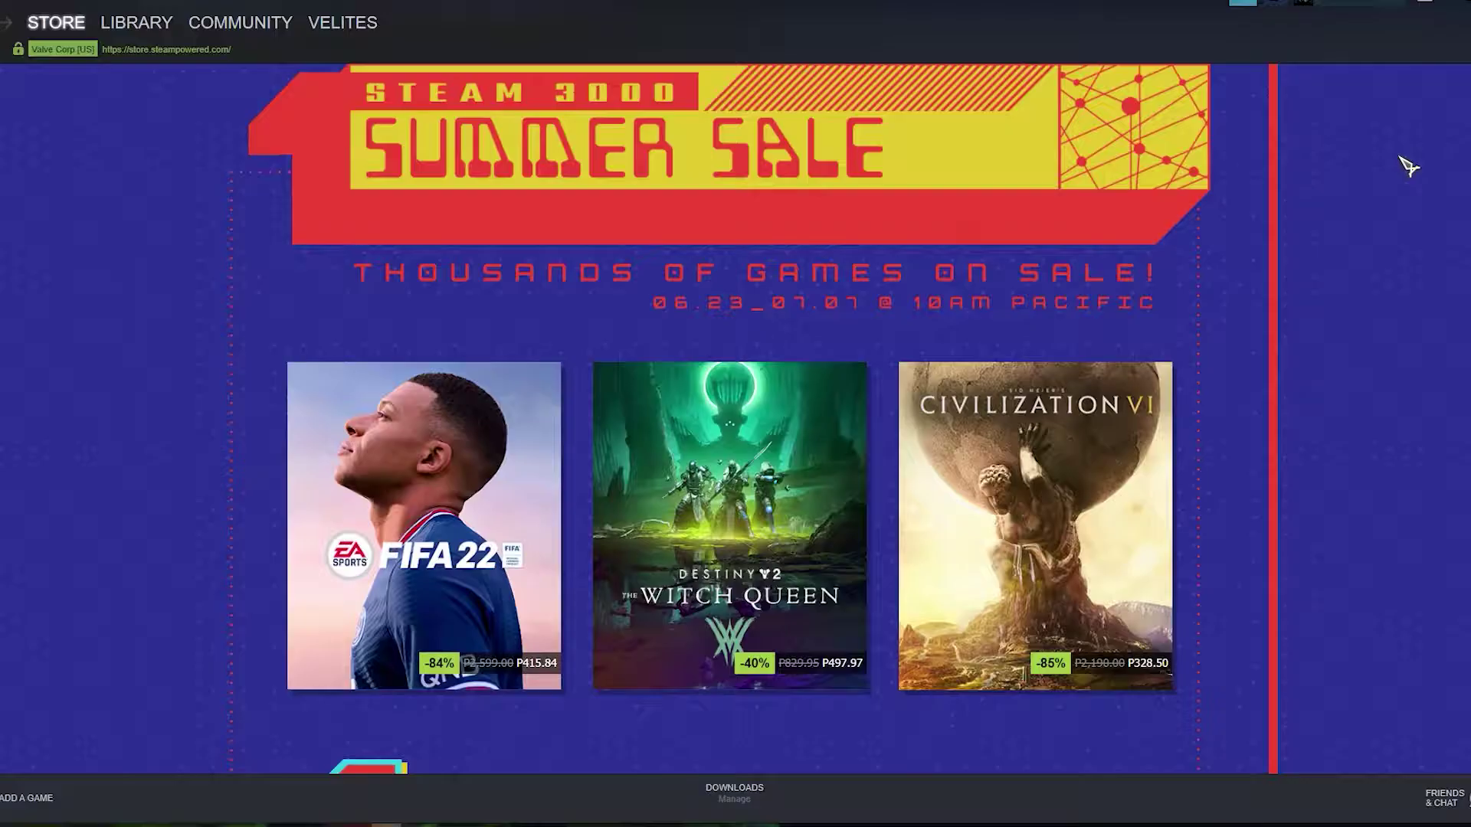
pyautogui.scroll(-1, 1400, 175)
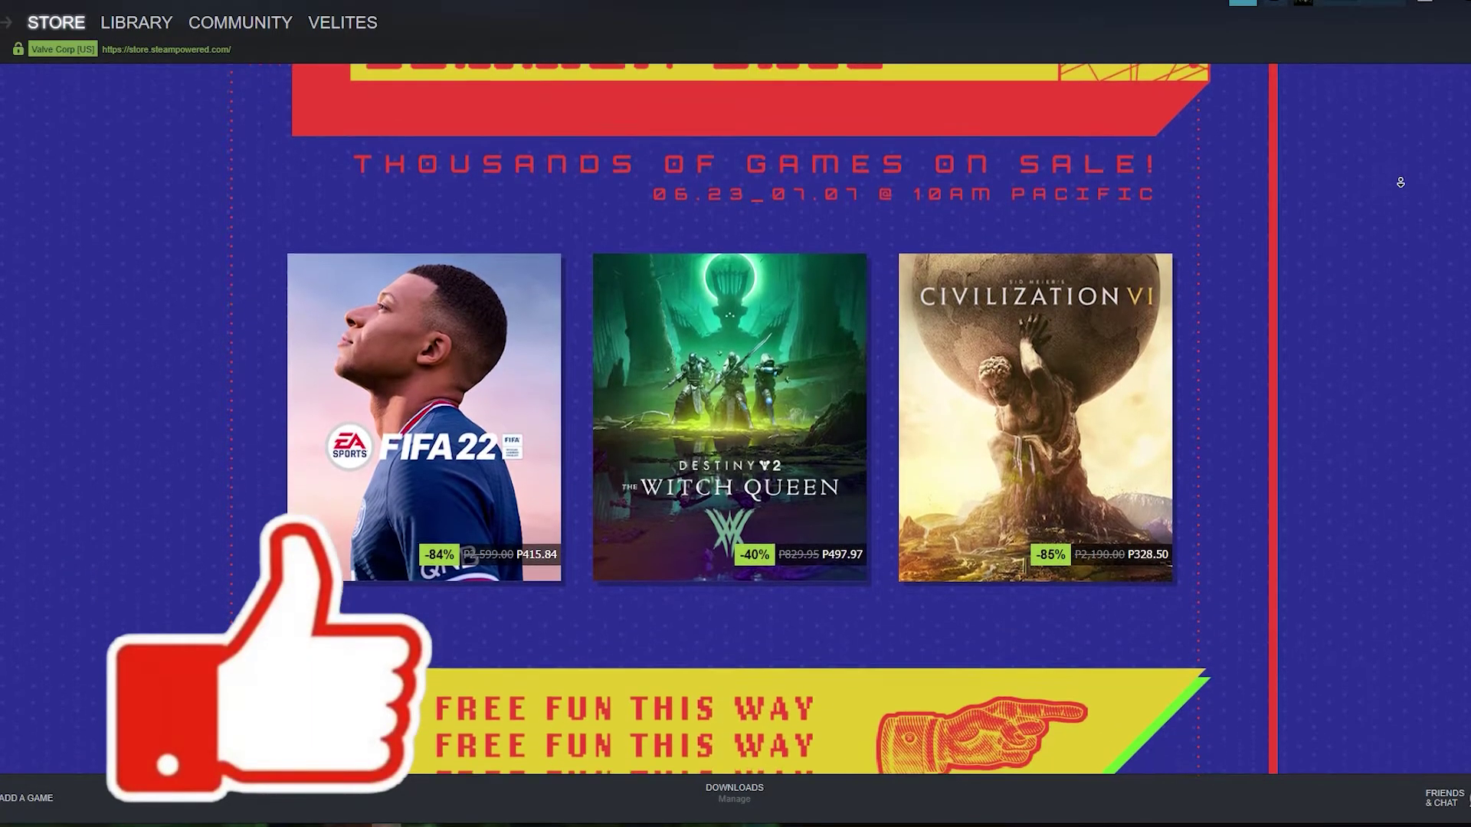
pyautogui.scroll(-3, 1400, 182)
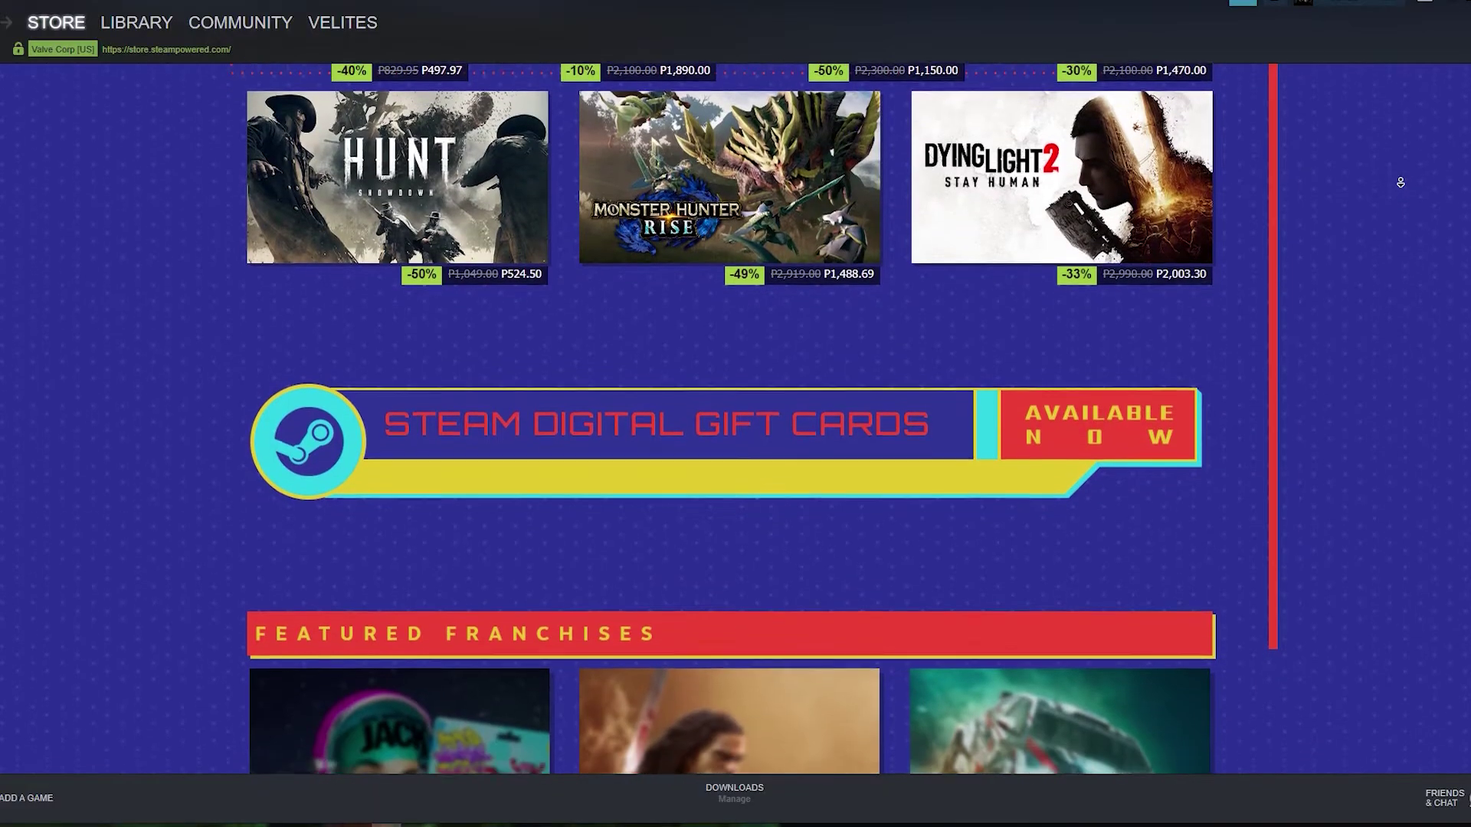
pyautogui.scroll(-2, 1400, 182)
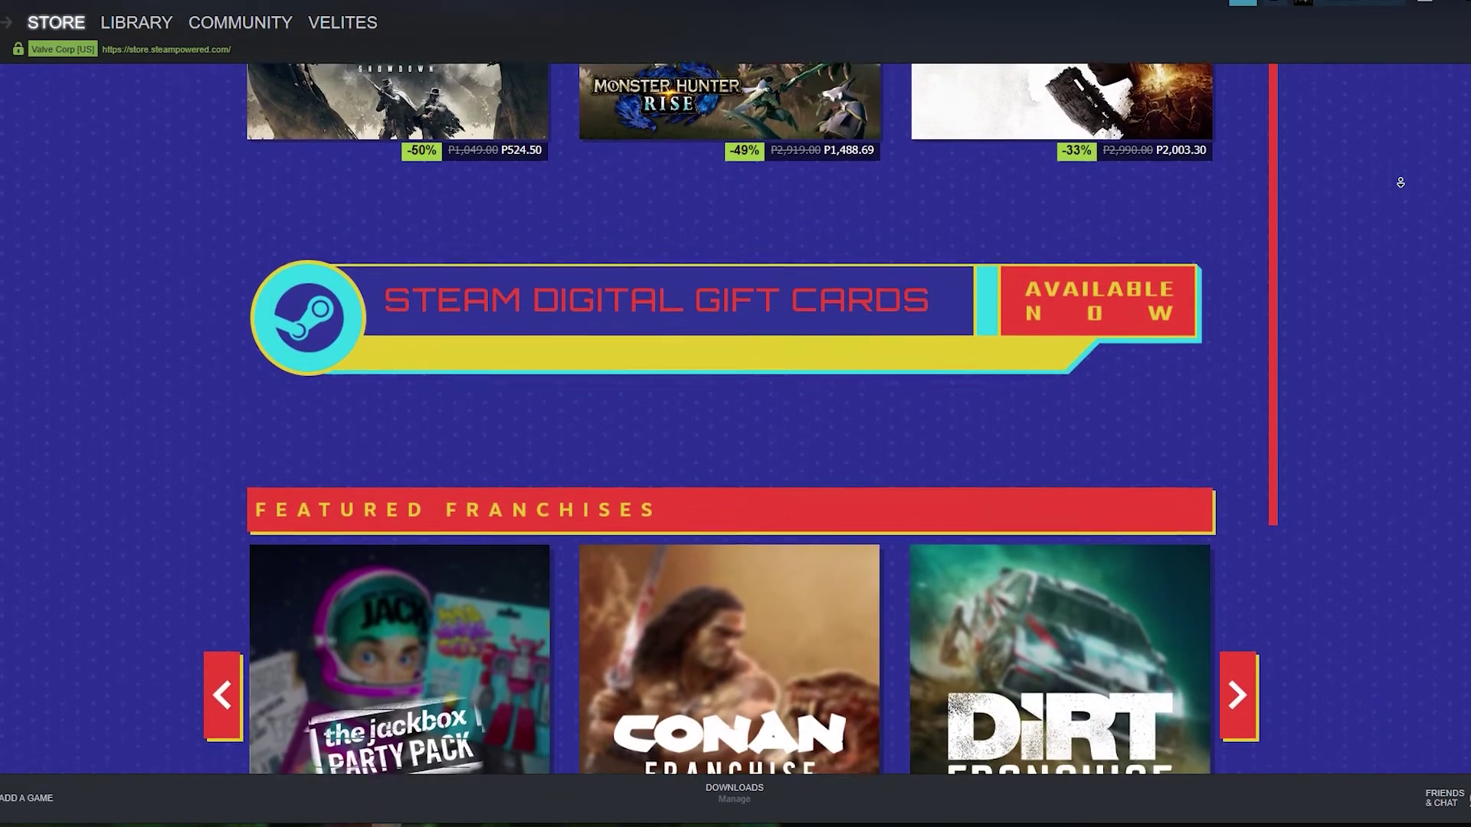
pyautogui.scroll(-2, 1400, 182)
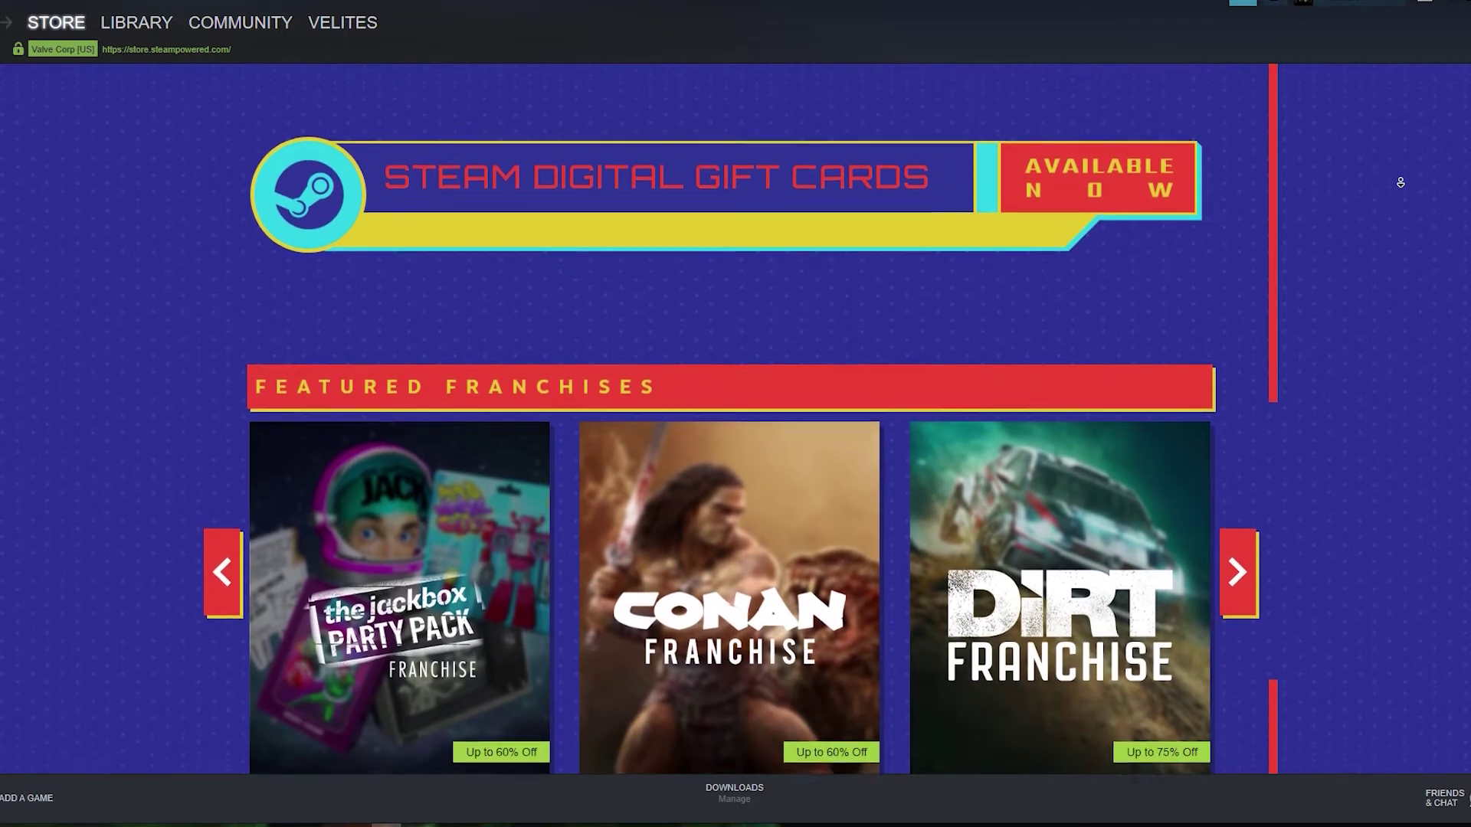
pyautogui.scroll(-2, 1400, 182)
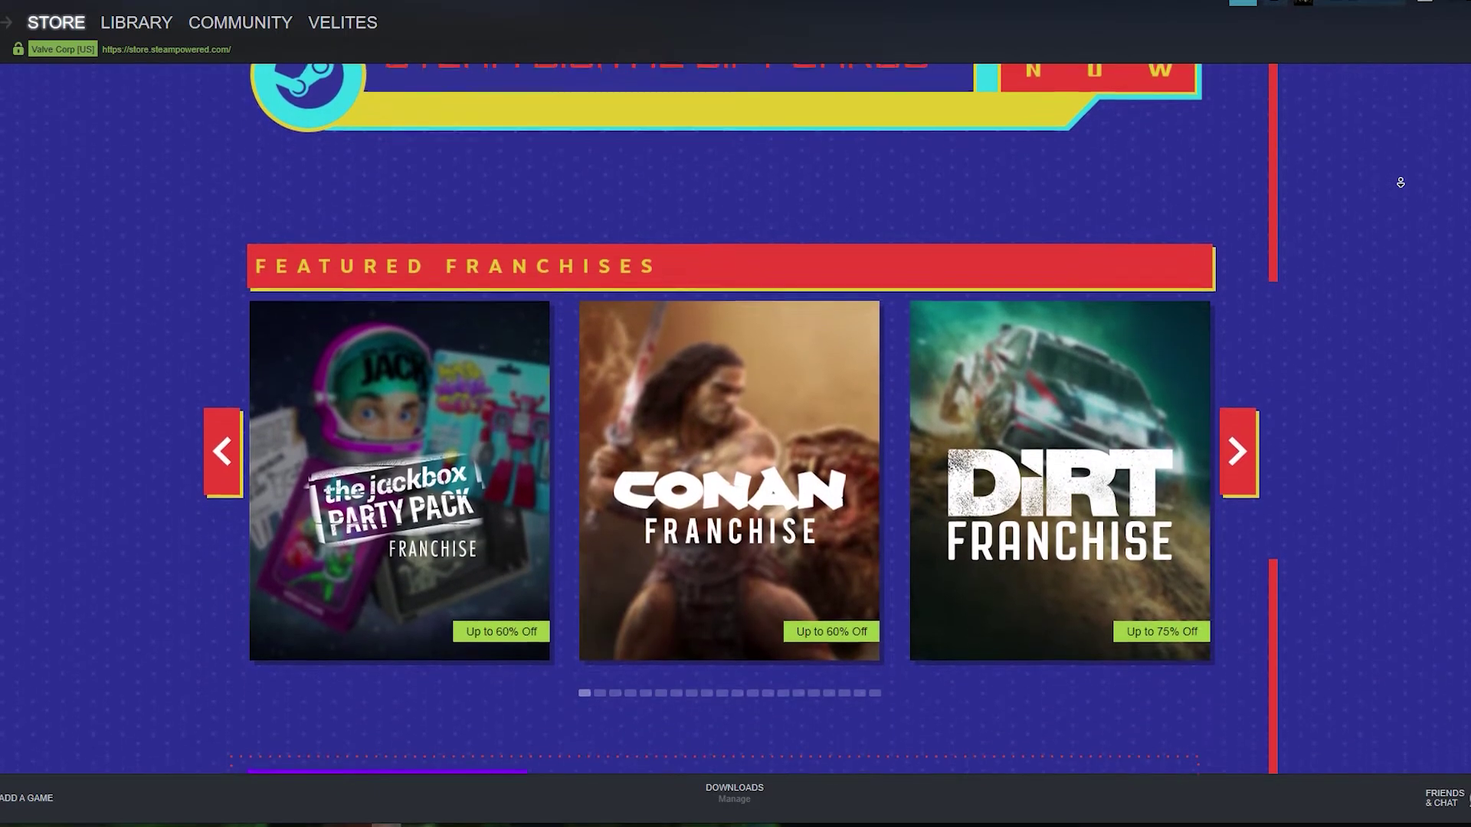
pyautogui.scroll(-2, 1400, 182)
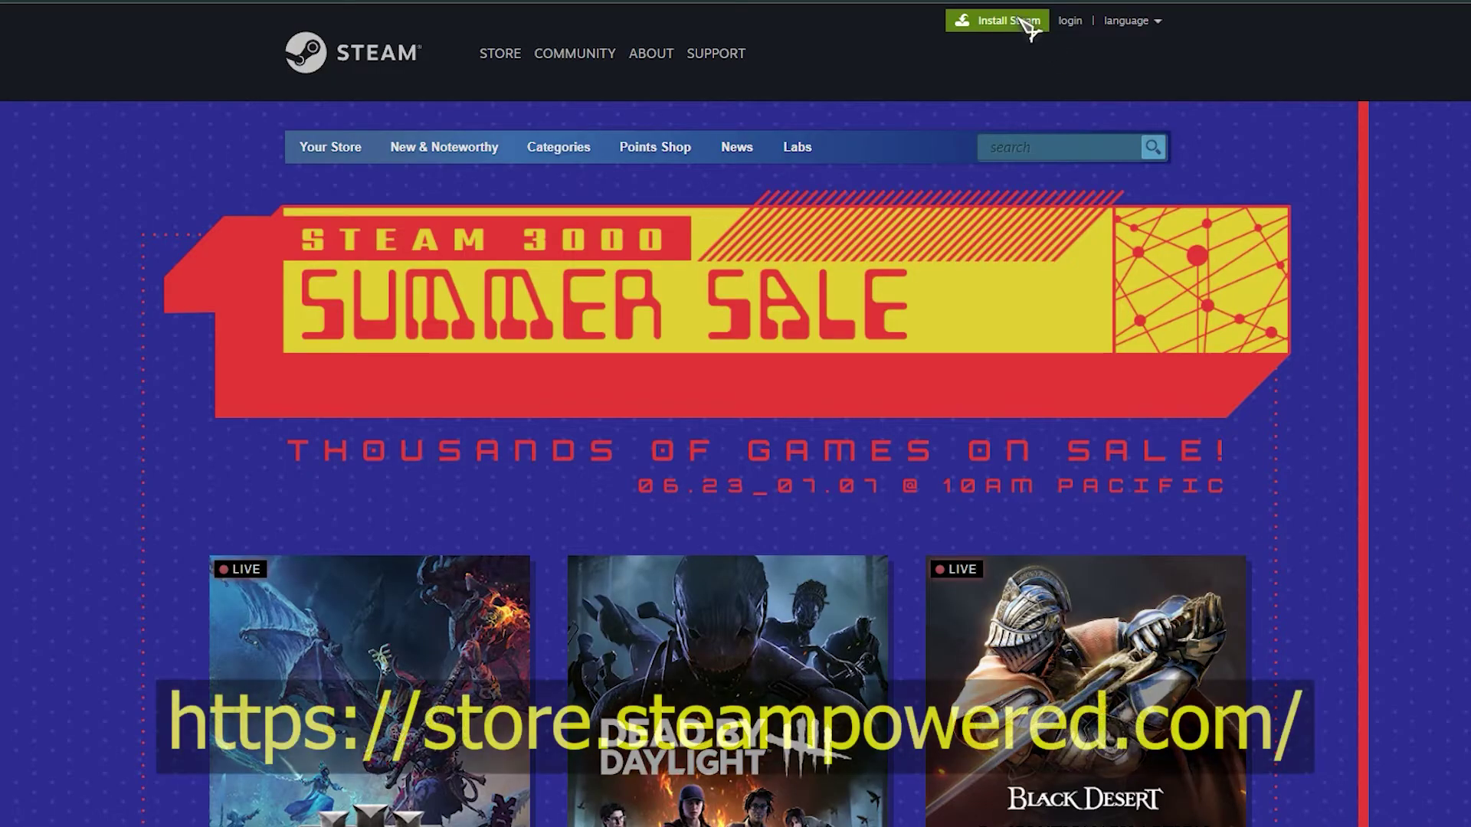
# Step: Download the Steam installer from the Steam website and proceed through its setup with English as the language
pyautogui.click(1025, 22)
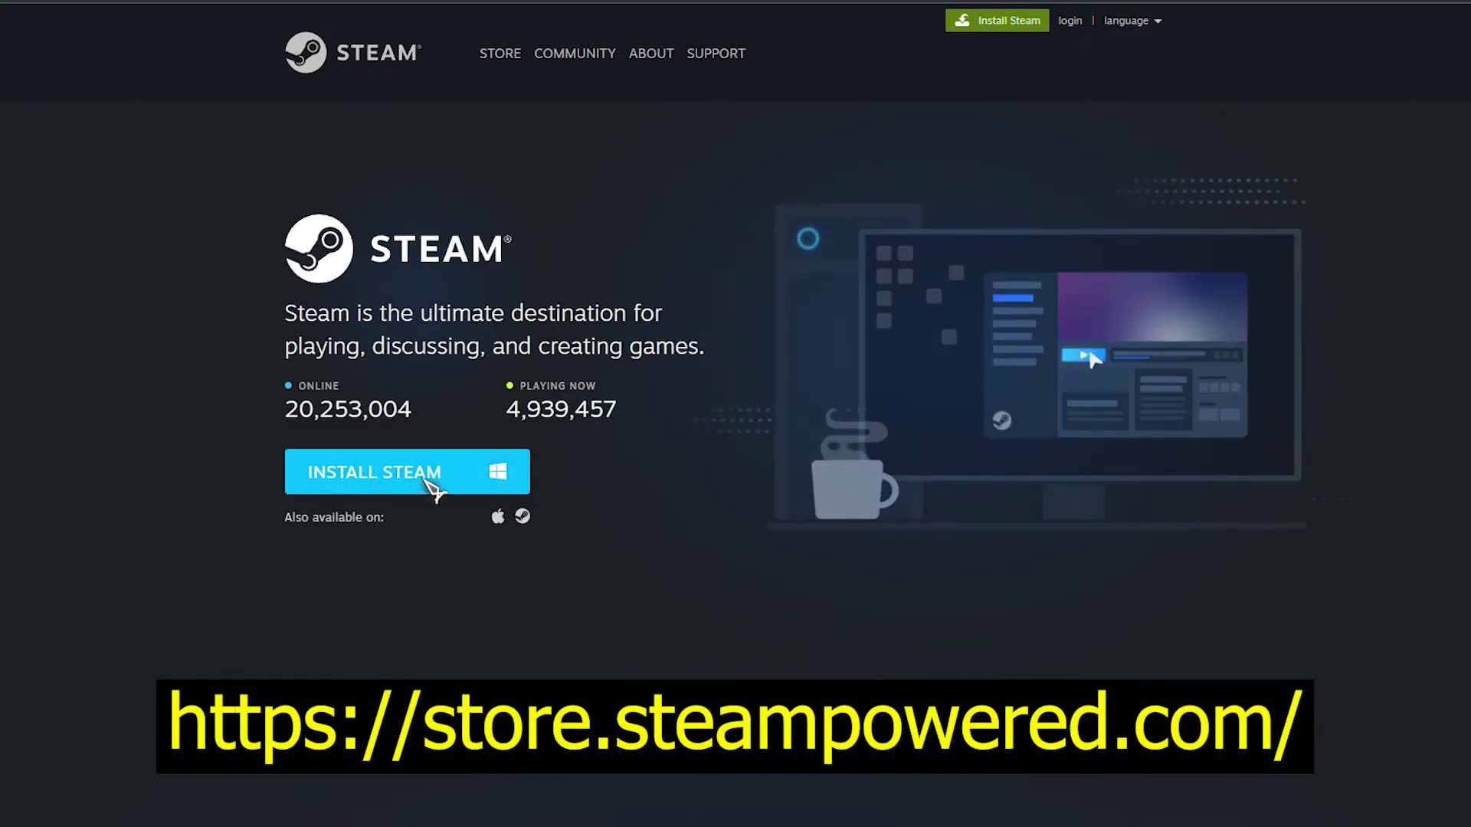
pyautogui.click(434, 485)
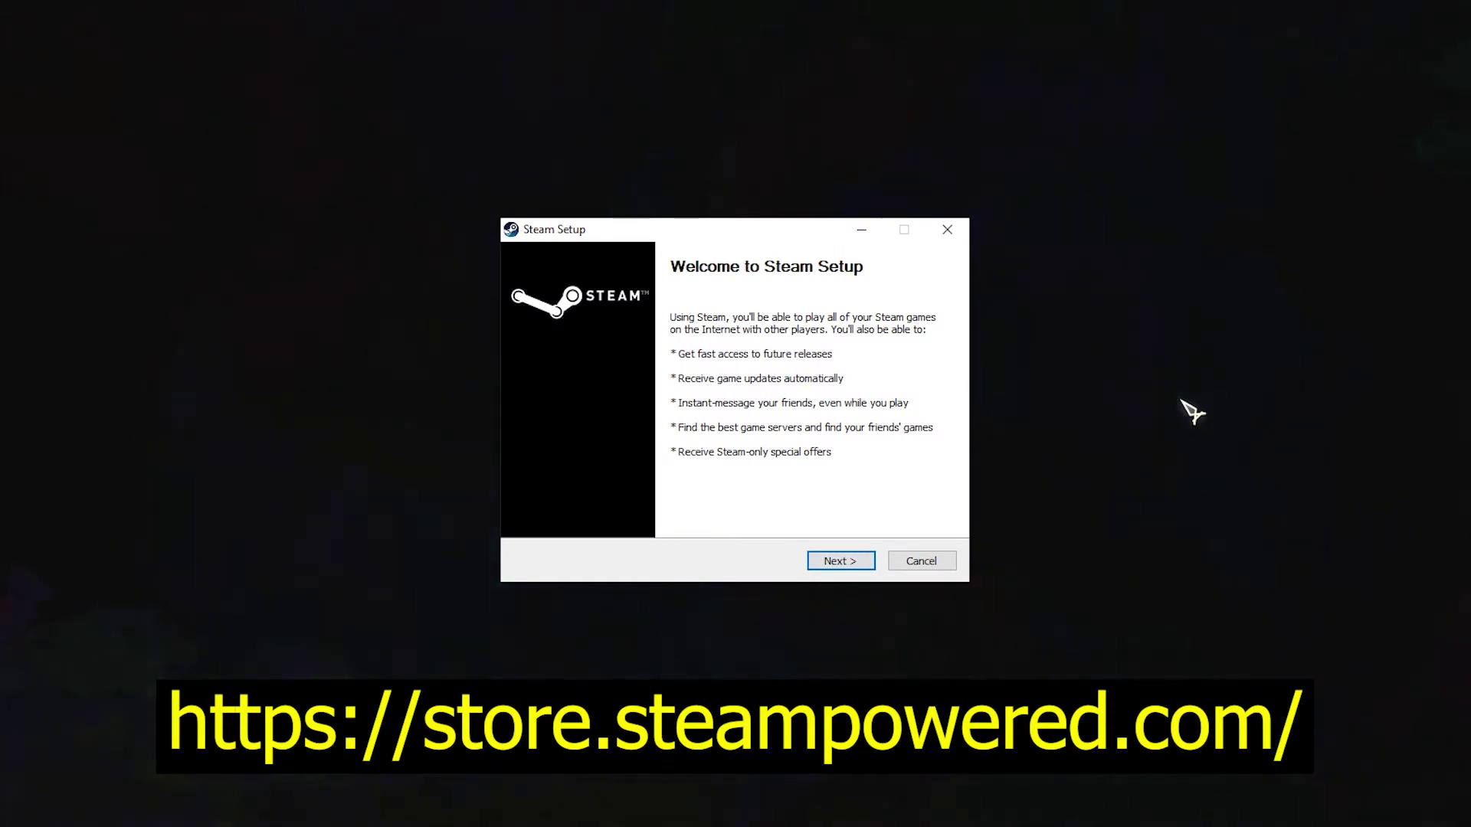
pyautogui.click(847, 561)
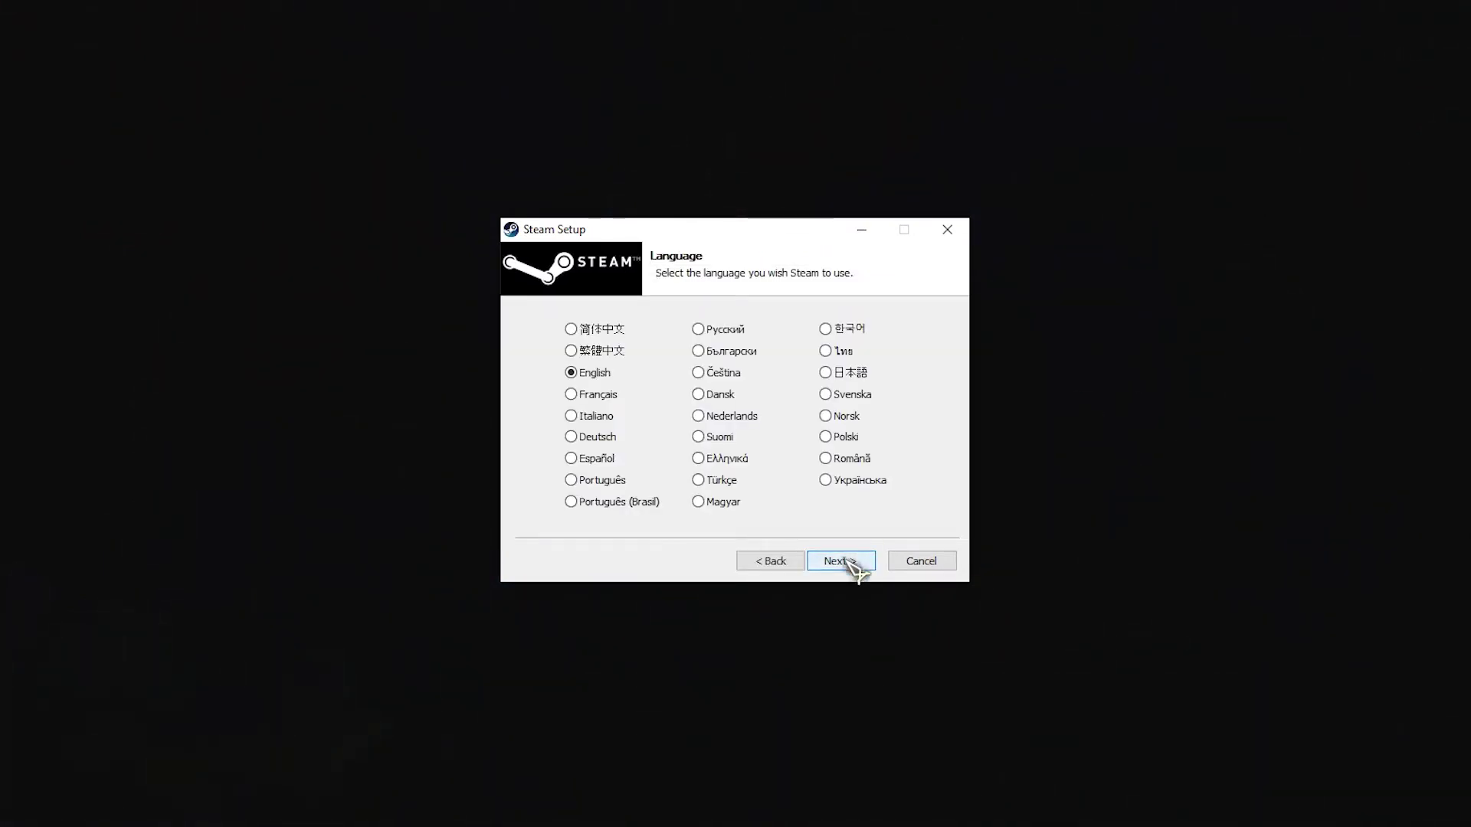
pyautogui.click(841, 561)
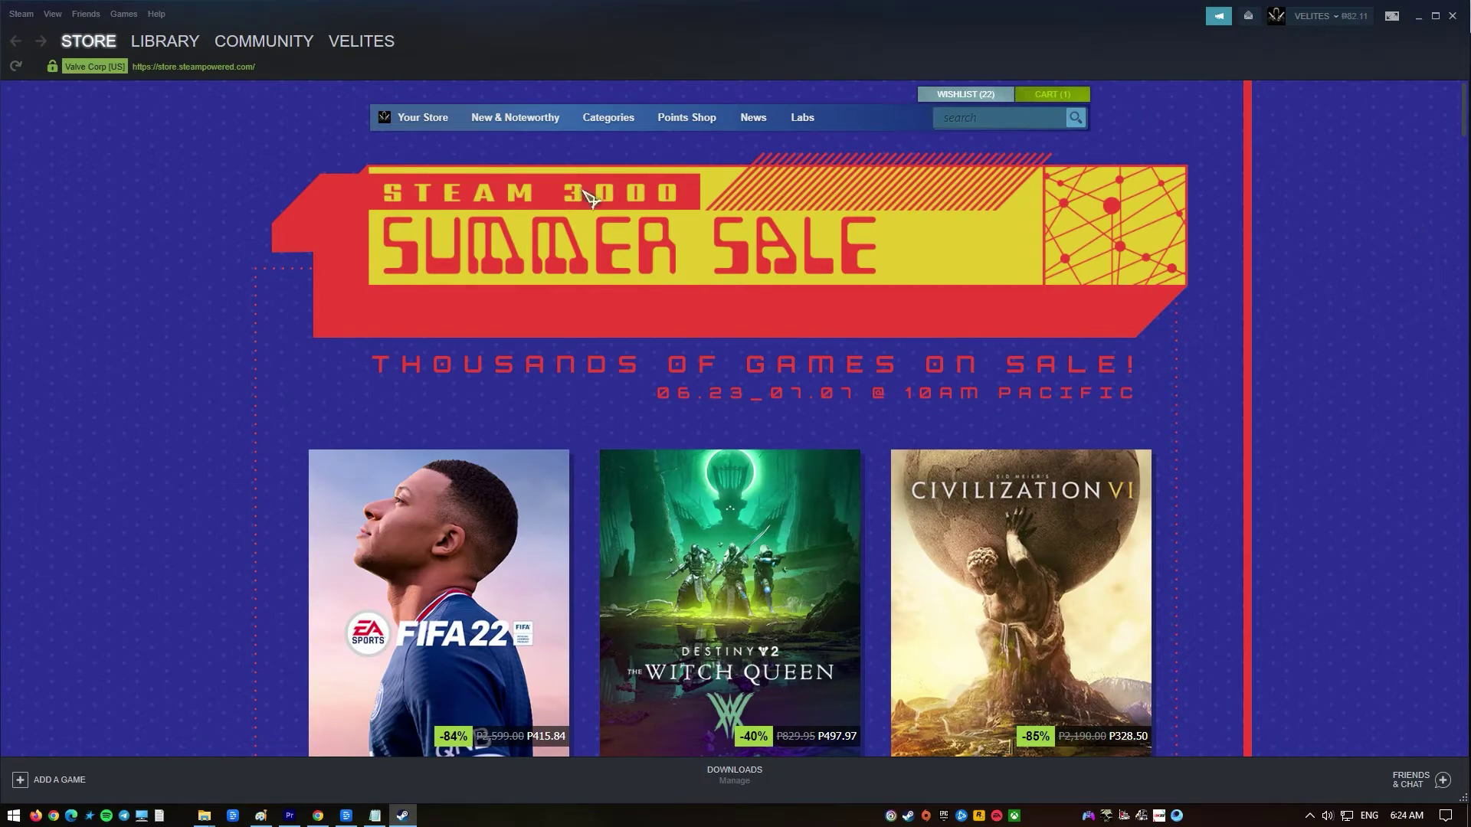
# Step: Check for Steam client updates
pyautogui.click(21, 13)
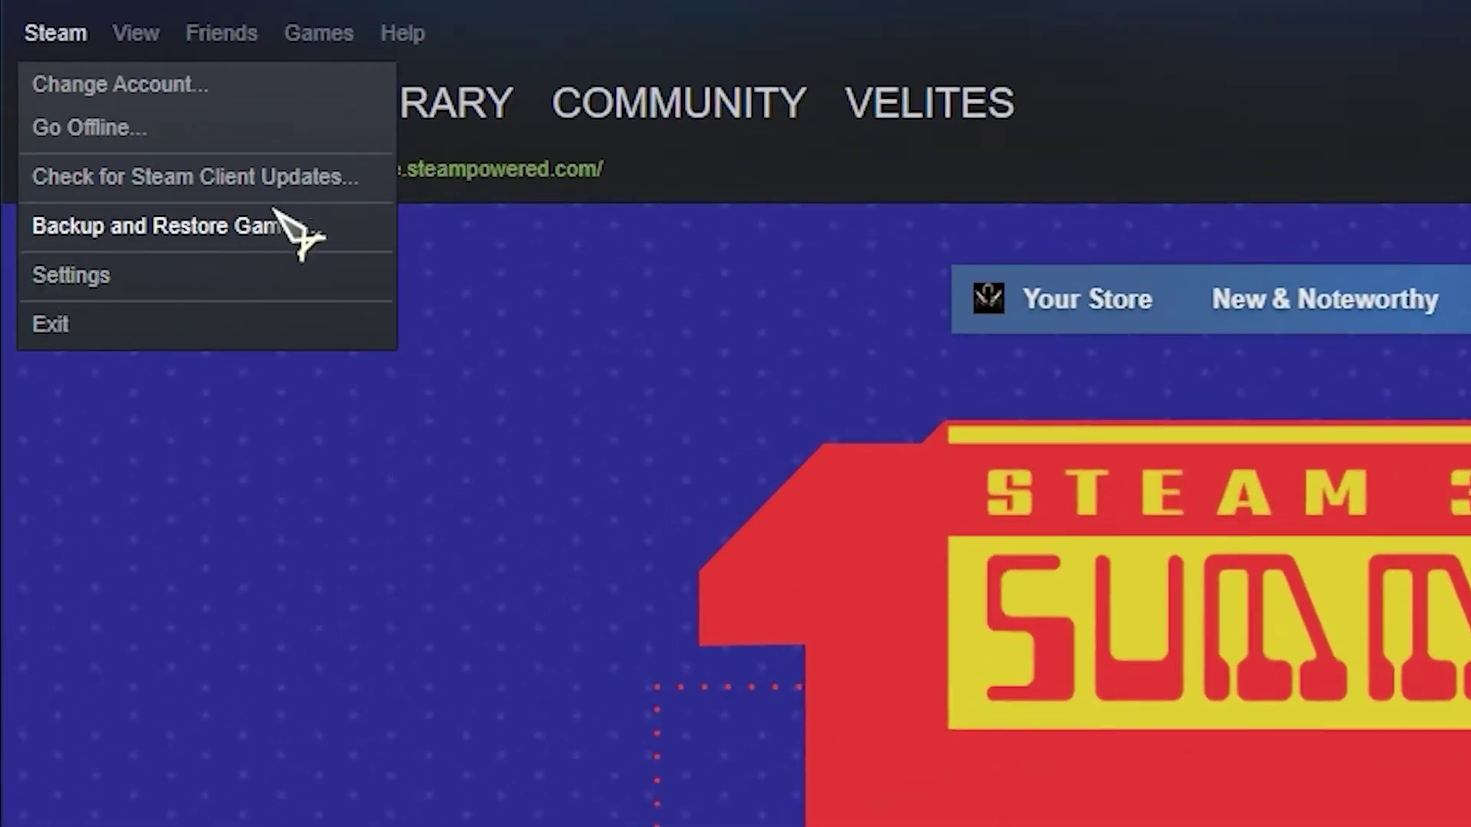
pyautogui.click(299, 177)
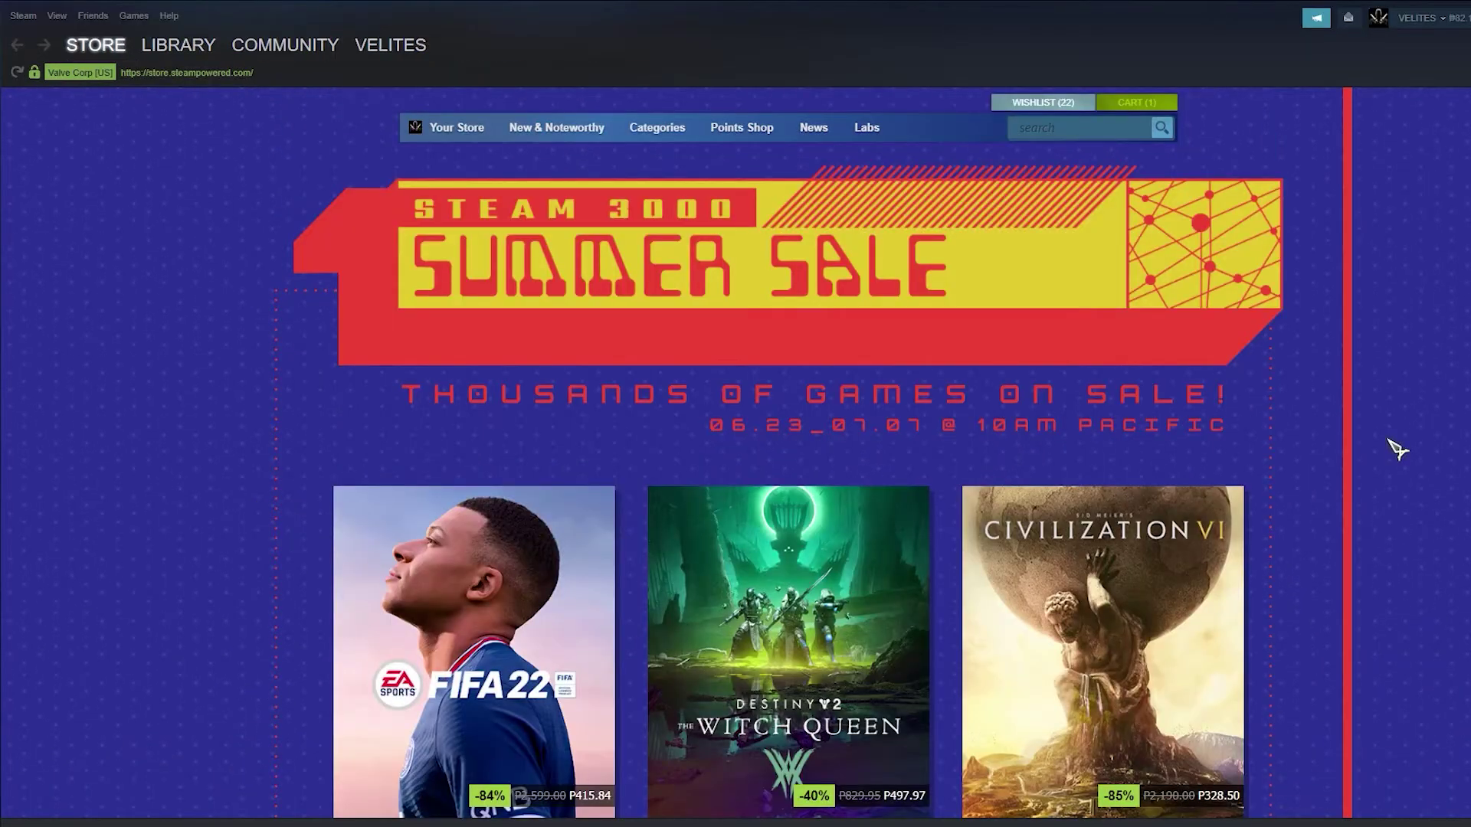
# Step: Verify the integrity of the game files for XCOM 2 from its local files properties in the library
pyautogui.click(199, 46)
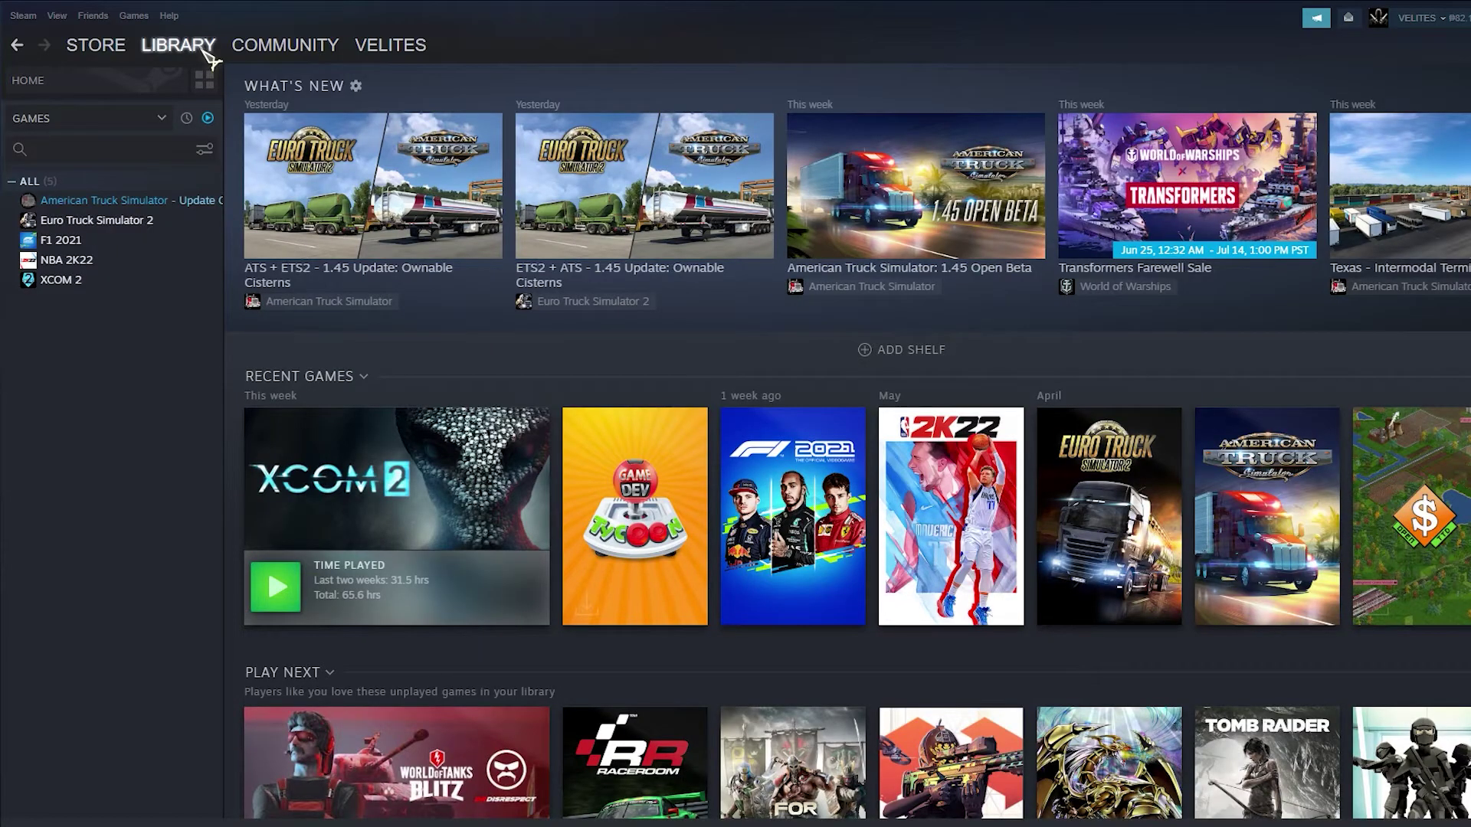
pyautogui.click(74, 284)
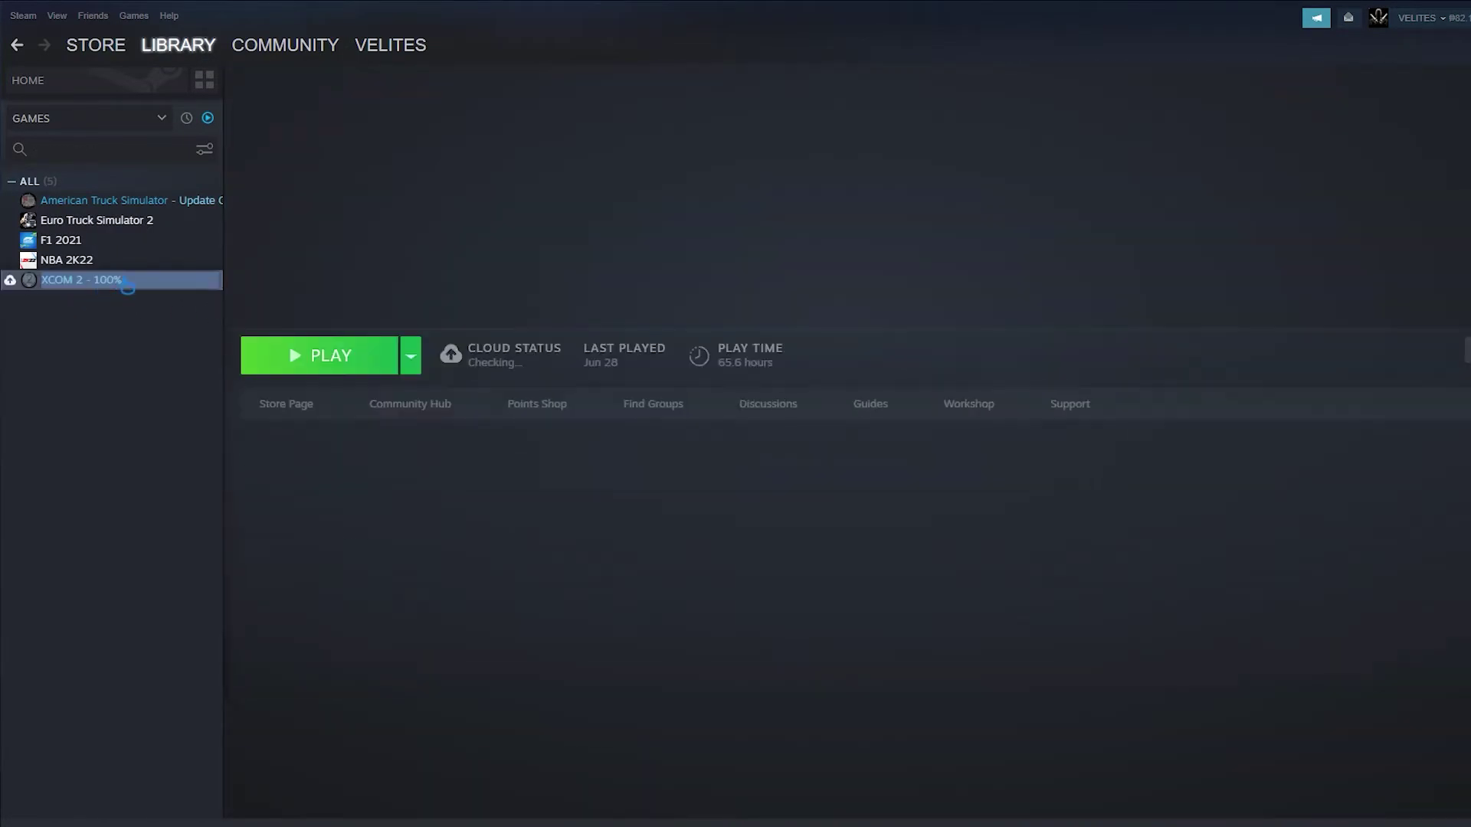
pyautogui.rightClick(130, 285)
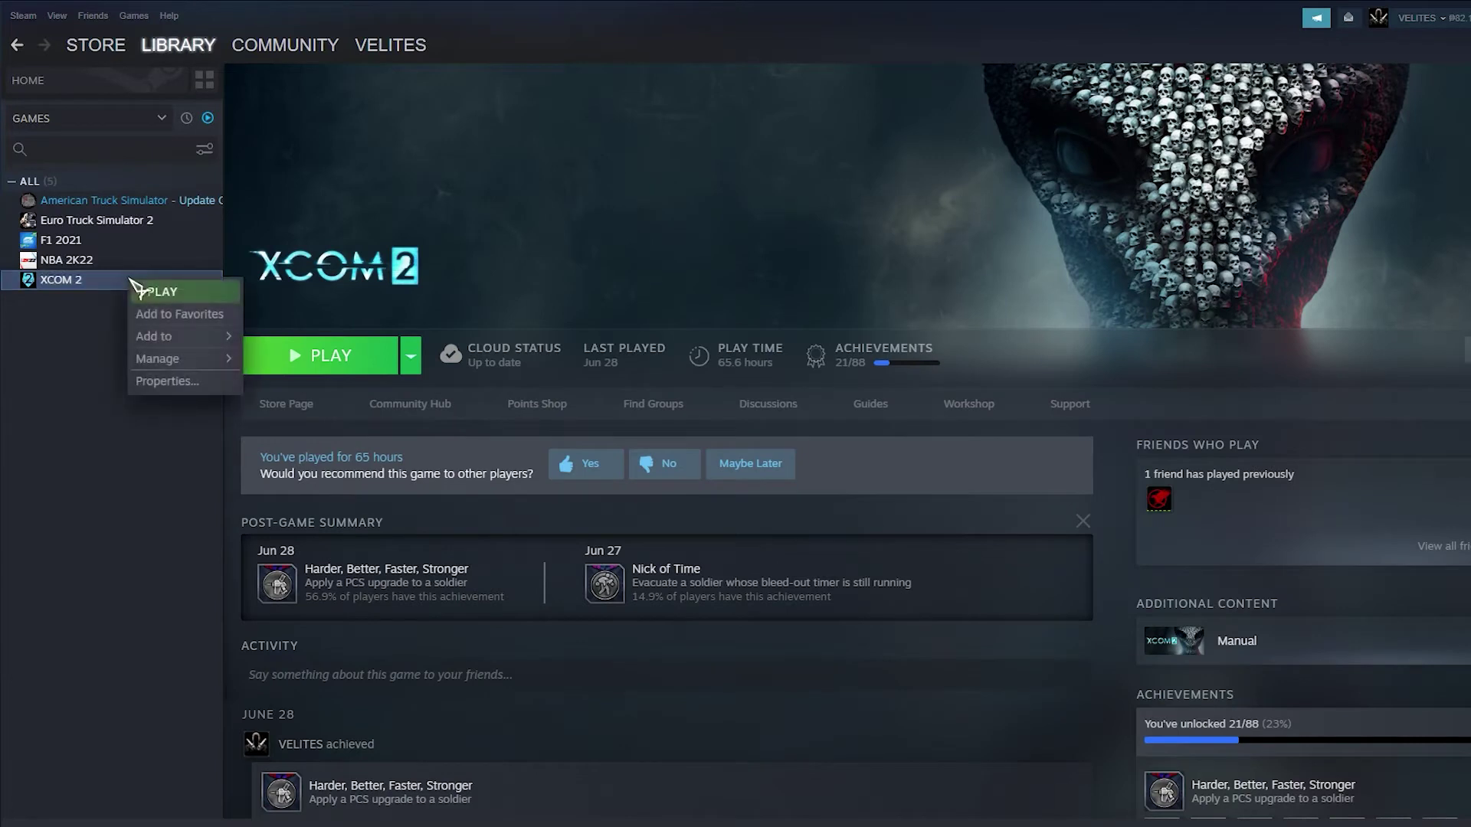
pyautogui.moveTo(215, 366)
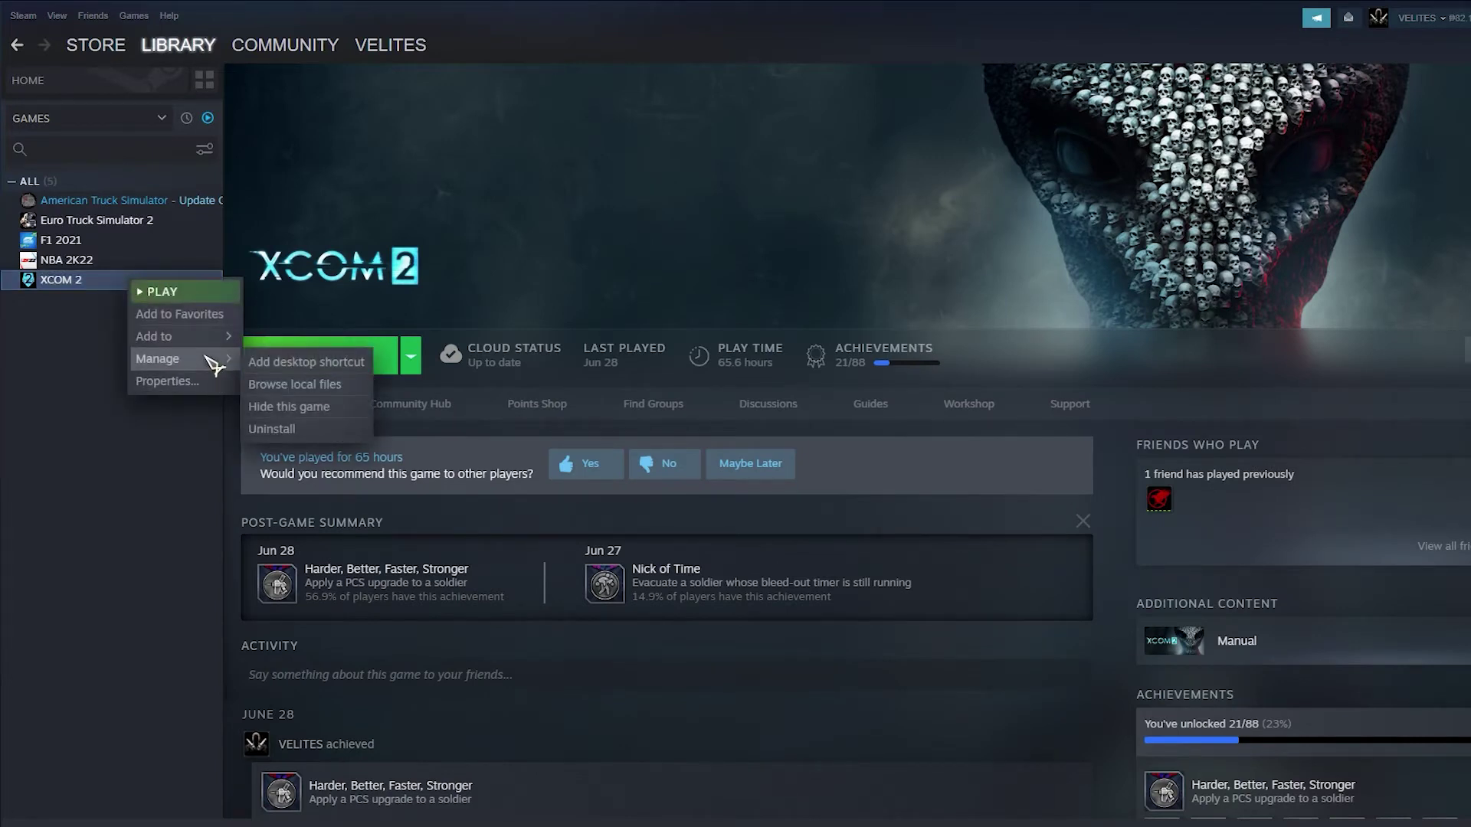
pyautogui.click(197, 383)
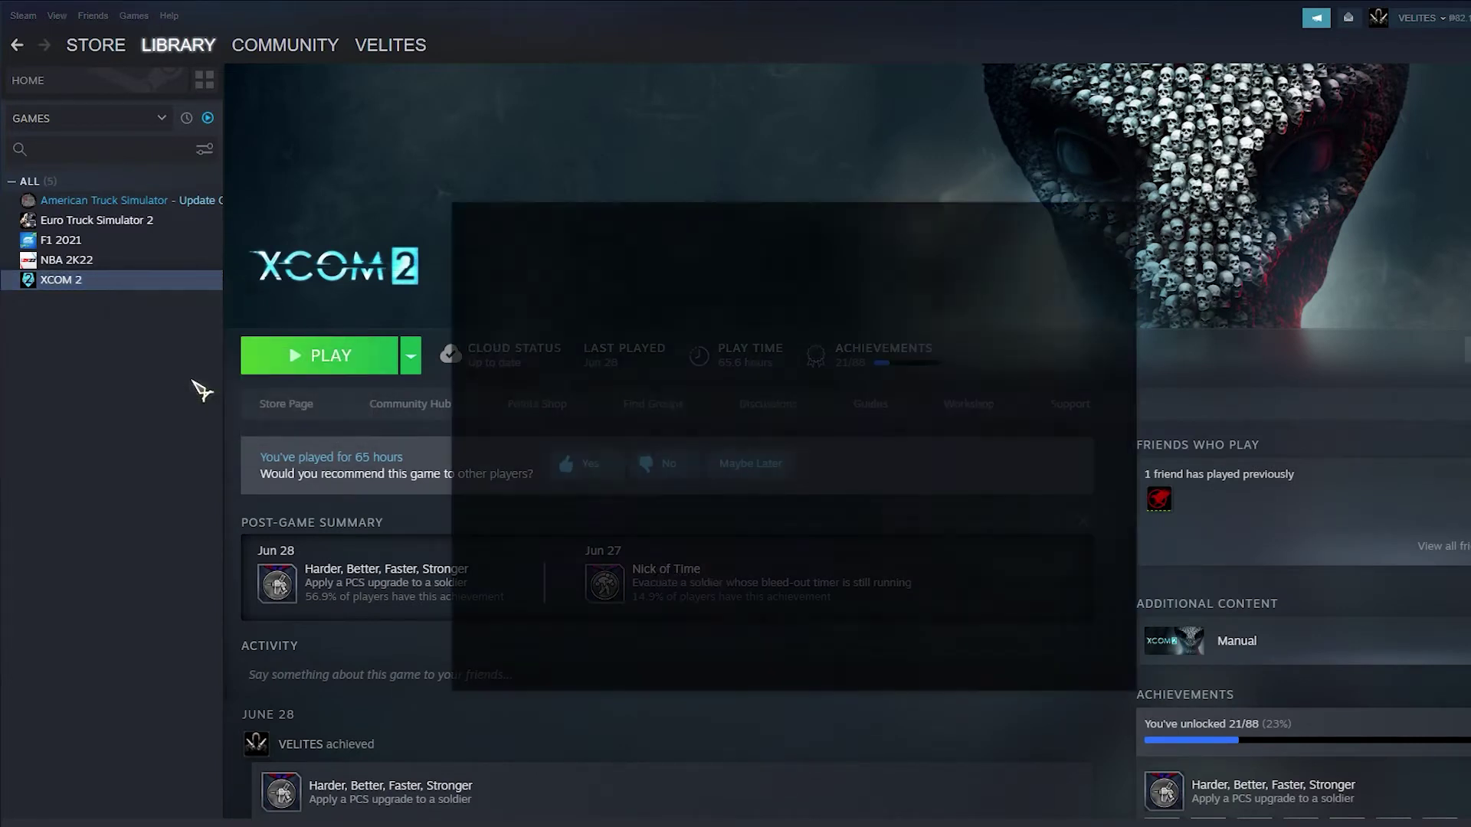
pyautogui.click(521, 323)
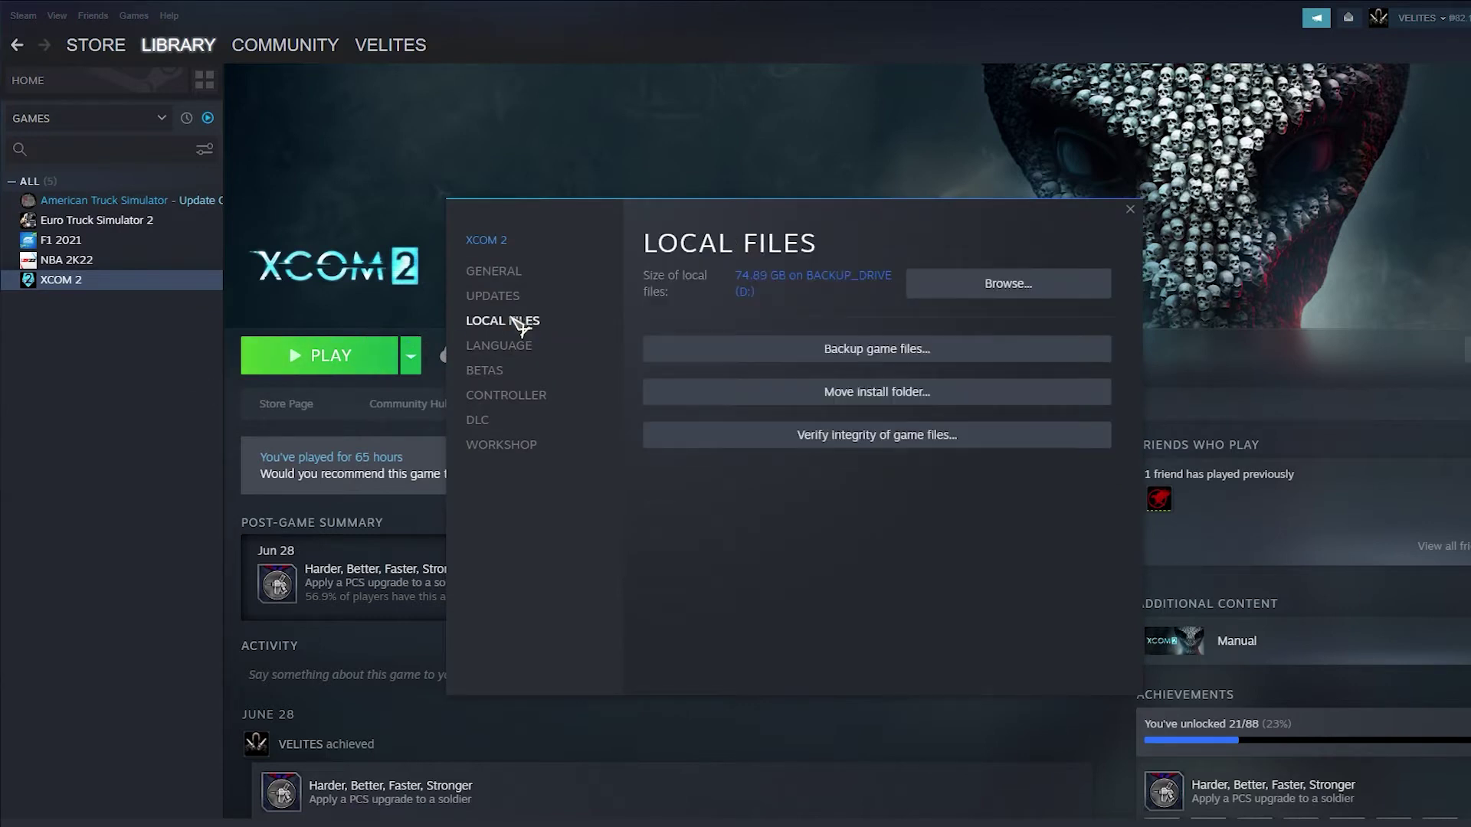
pyautogui.click(919, 435)
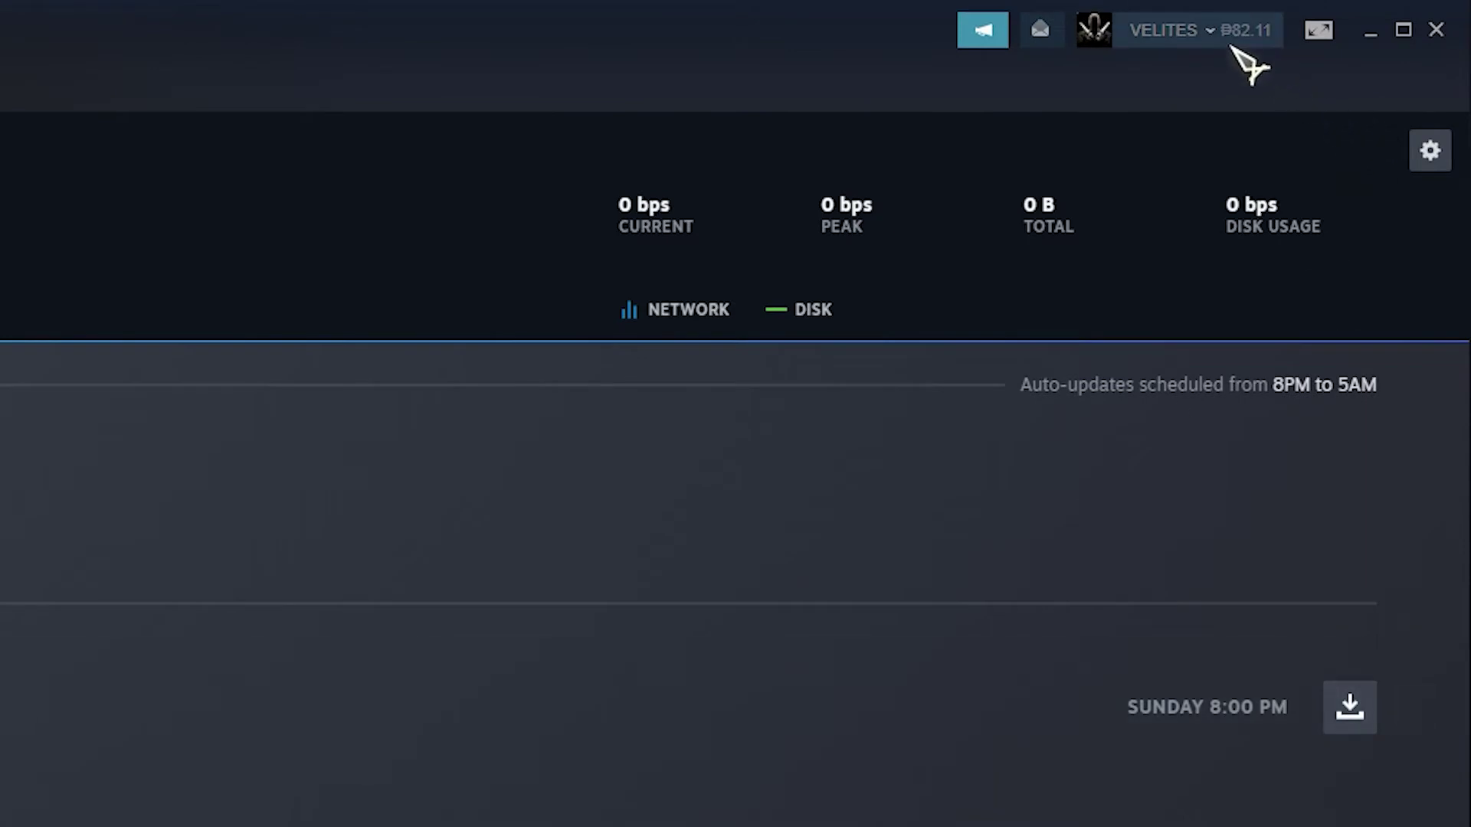
# Step: Log out of the Steam account and close the login window
pyautogui.click(1279, 31)
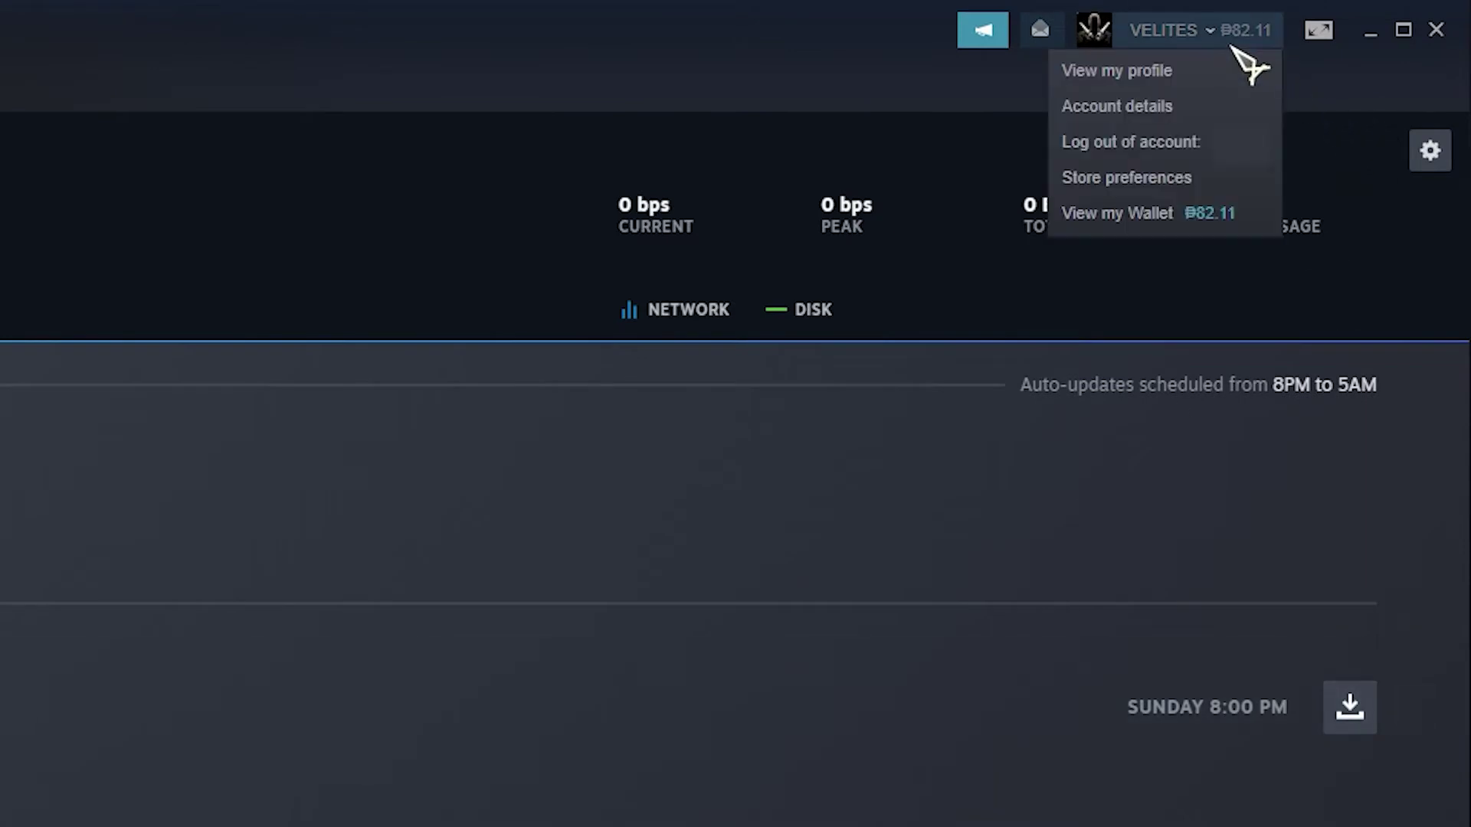
pyautogui.click(1208, 145)
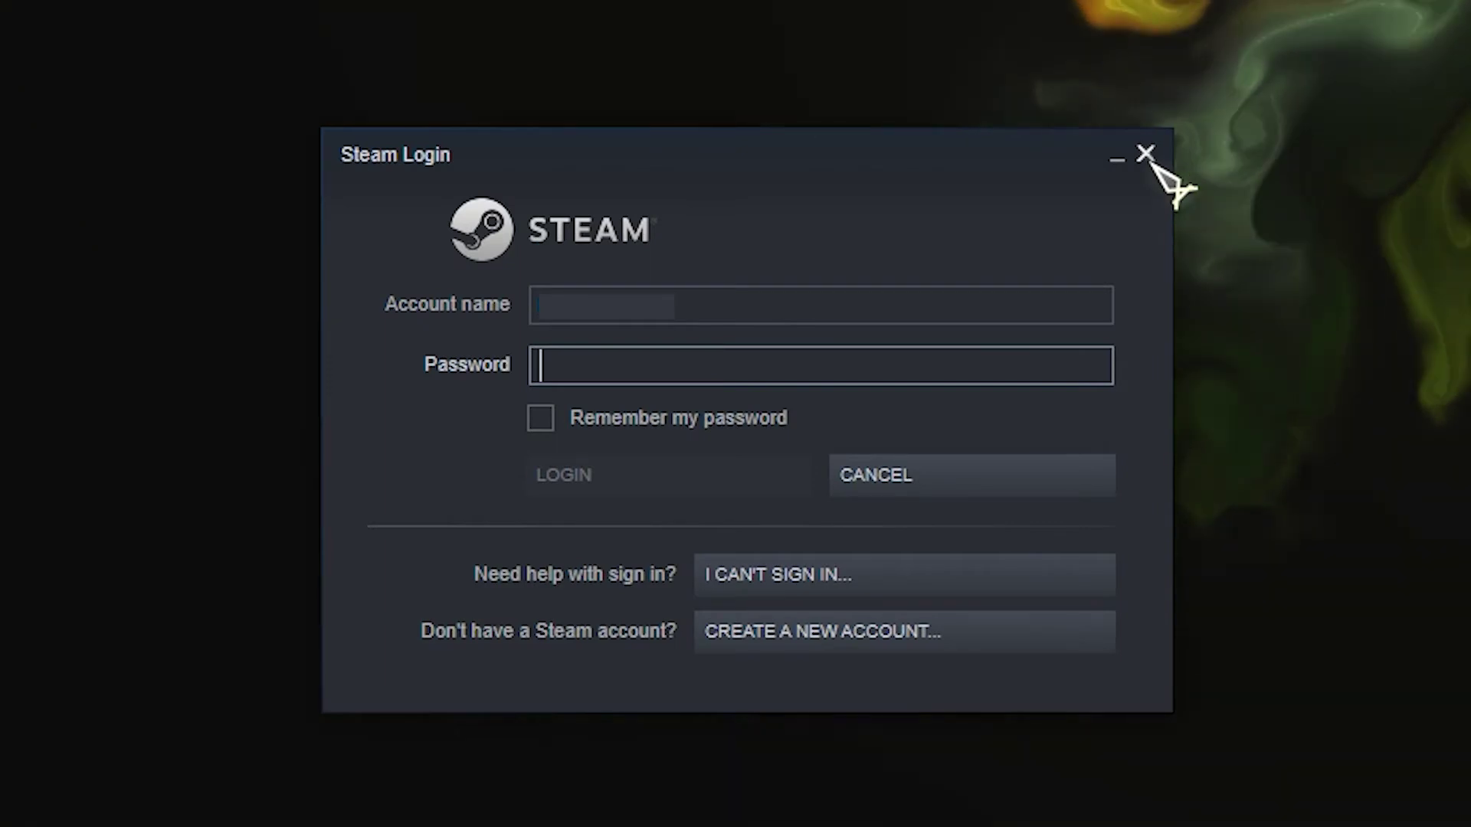
pyautogui.click(1146, 156)
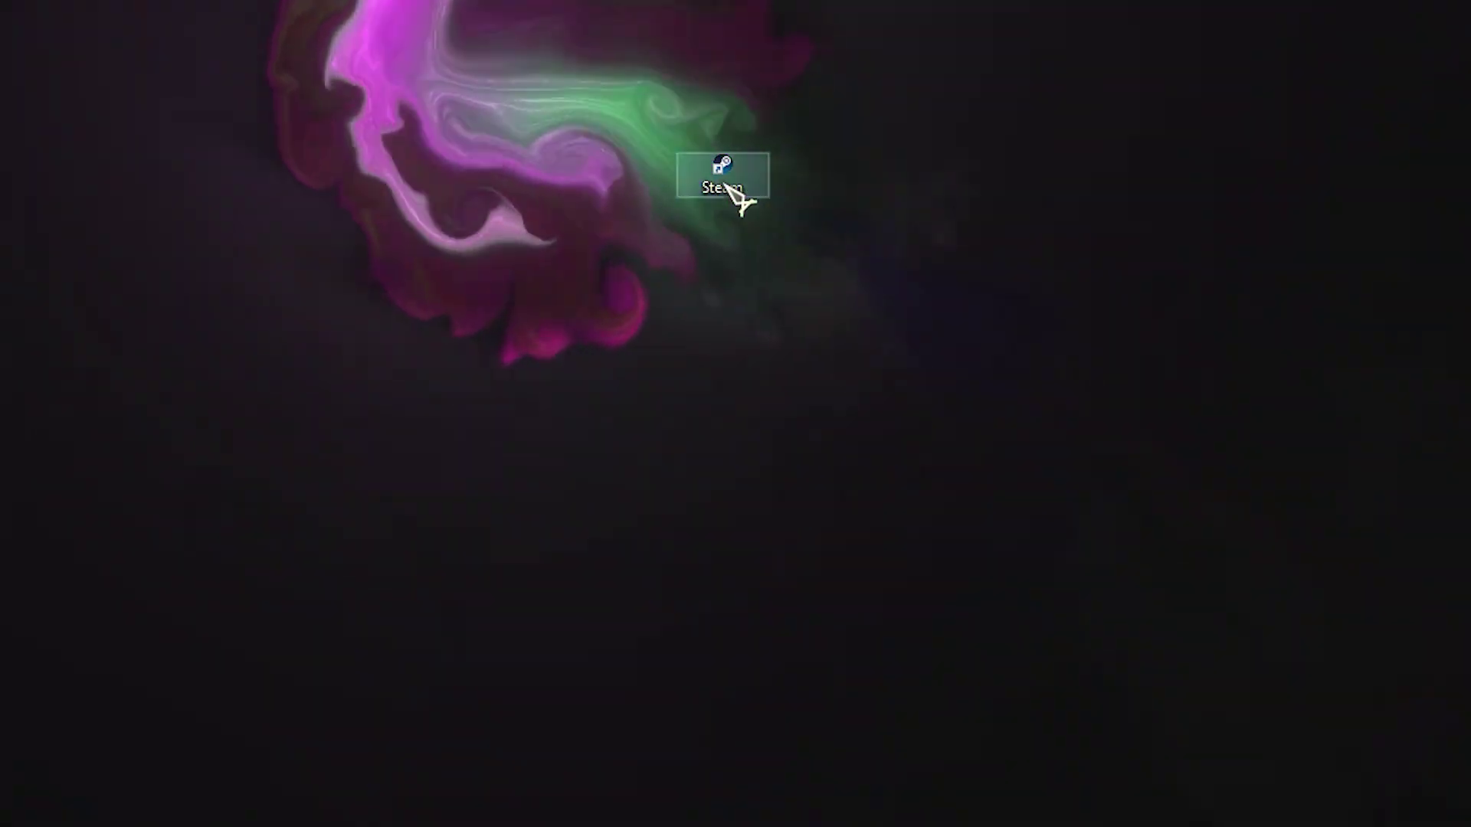
# Step: Reopen Steam from its desktop shortcut and launch XCOM 2 from the library
pyautogui.rightClick(728, 187)
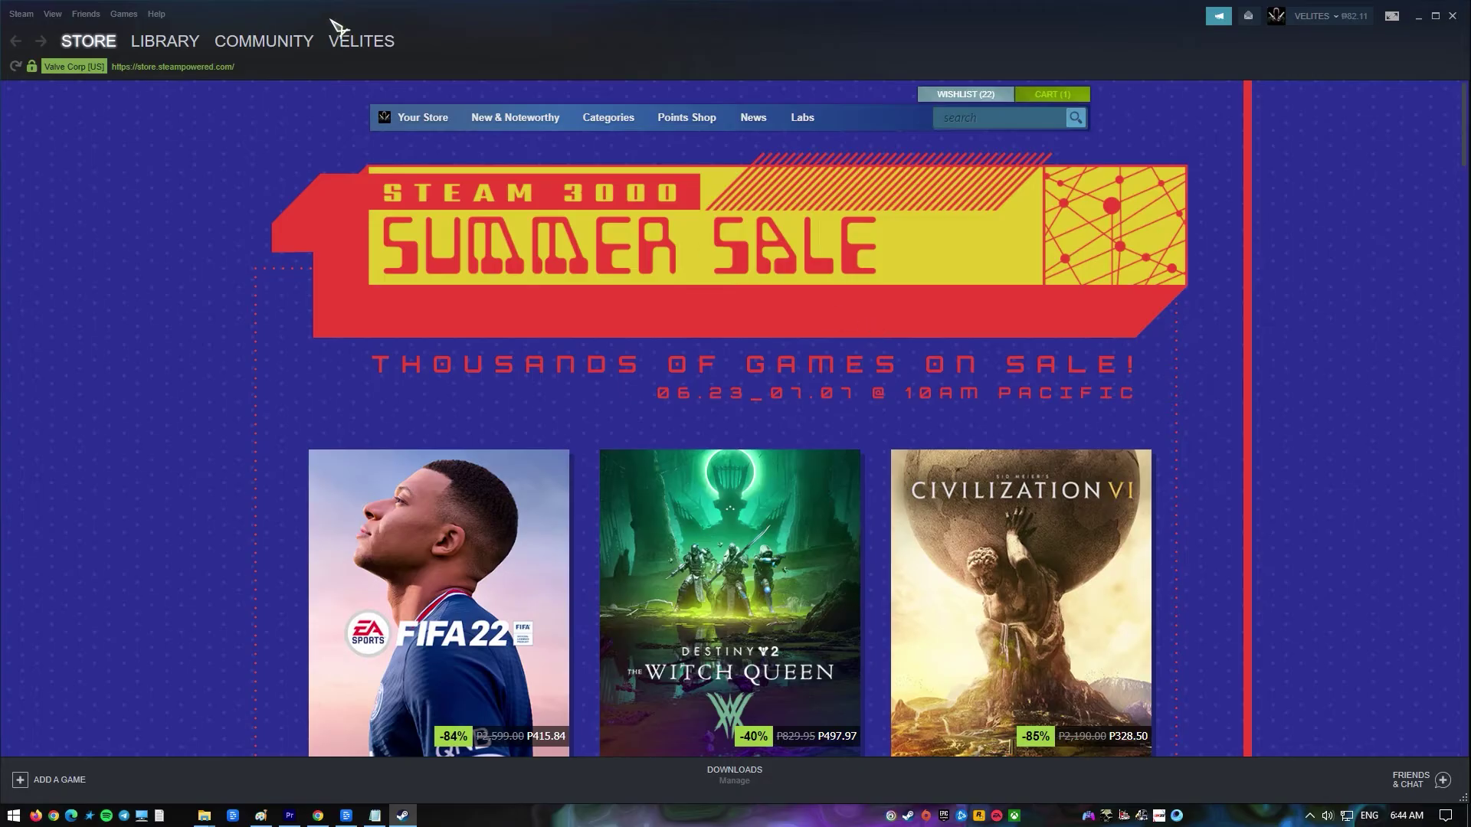
pyautogui.click(165, 42)
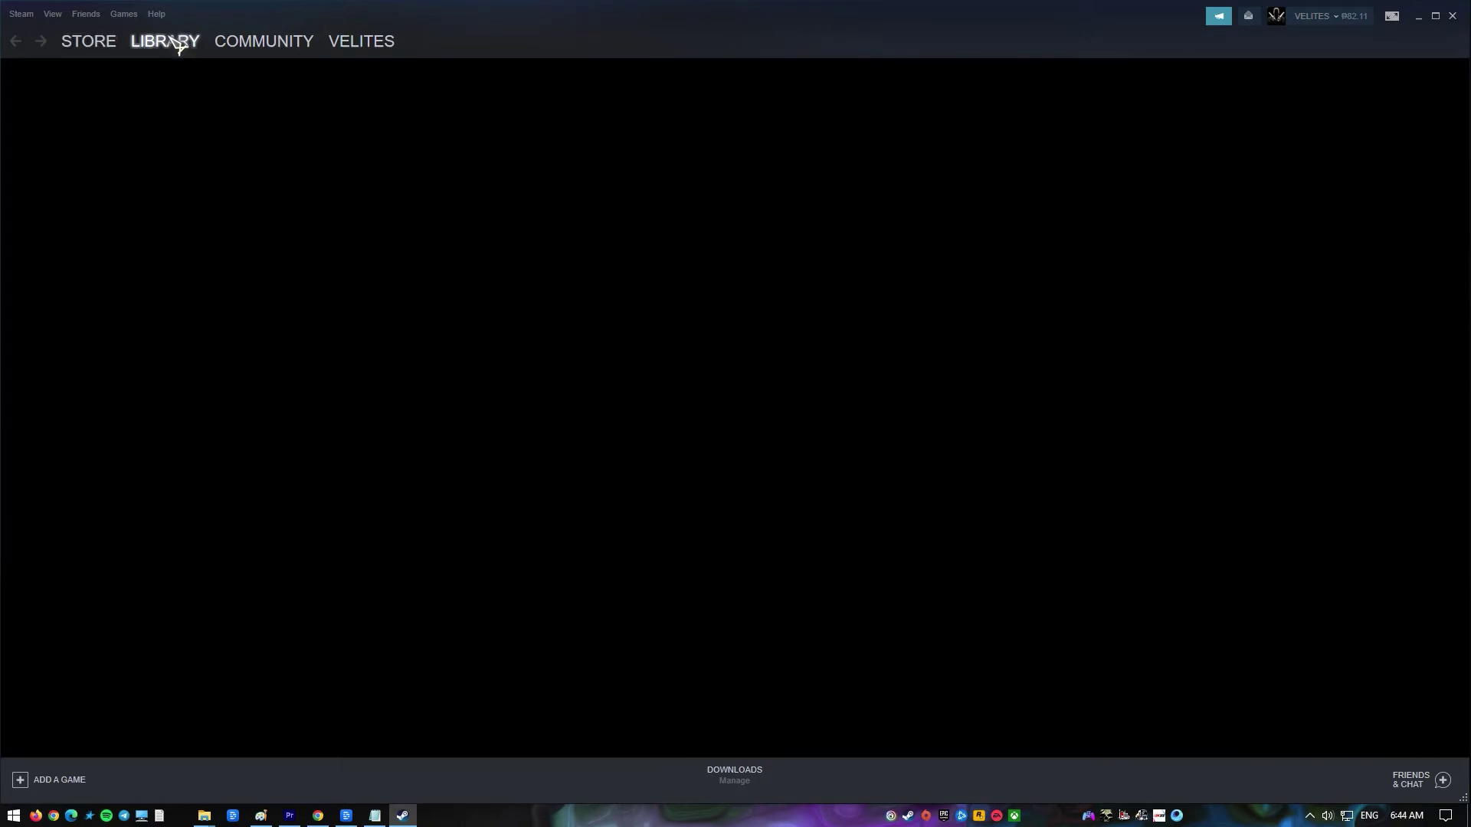
pyautogui.click(56, 258)
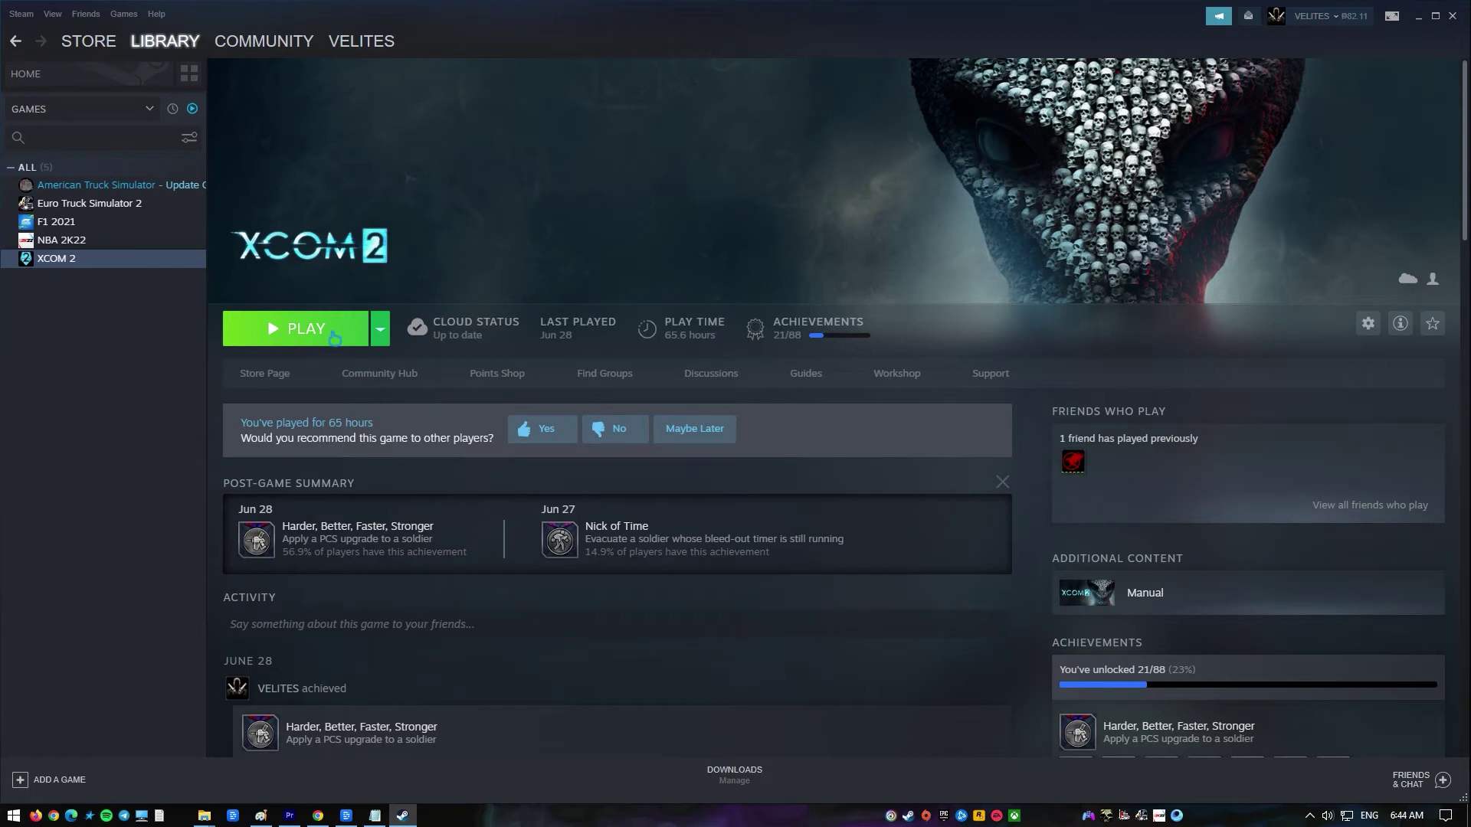
pyautogui.click(334, 337)
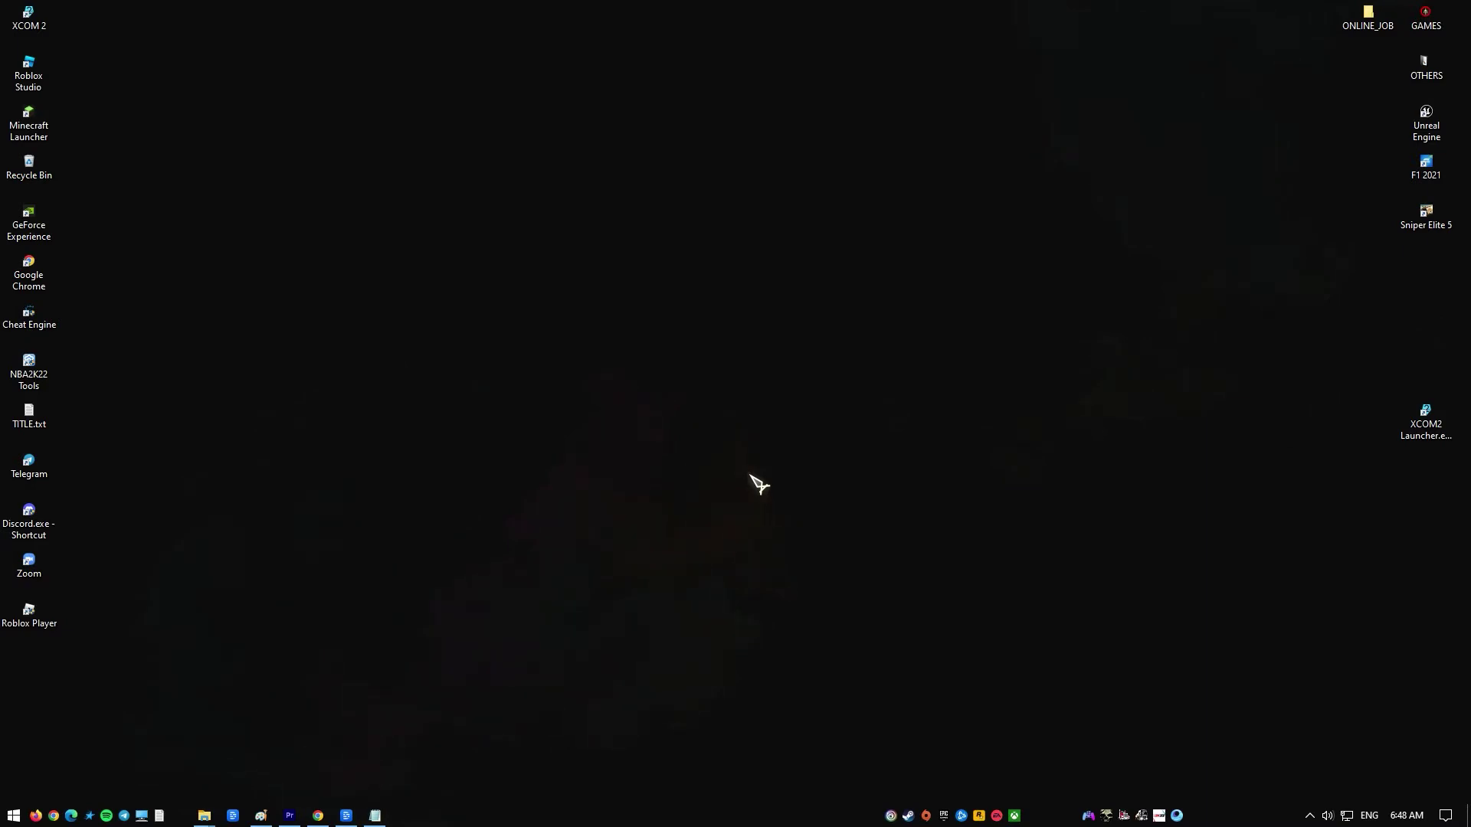
# Step: Open the Windows list of installed programs by running appwiz.cpl
pyautogui.press('super+r')
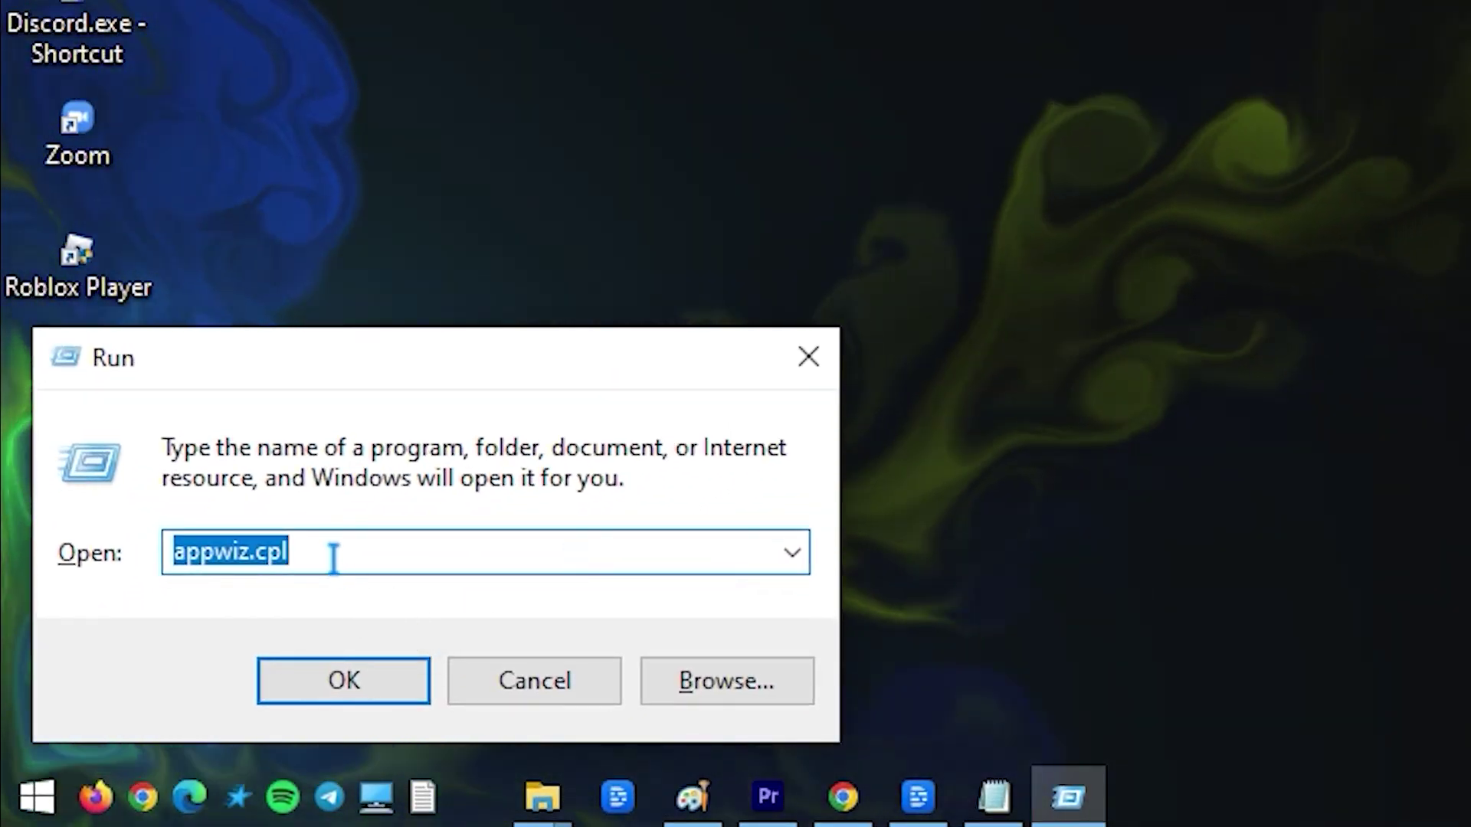
pyautogui.click(329, 557)
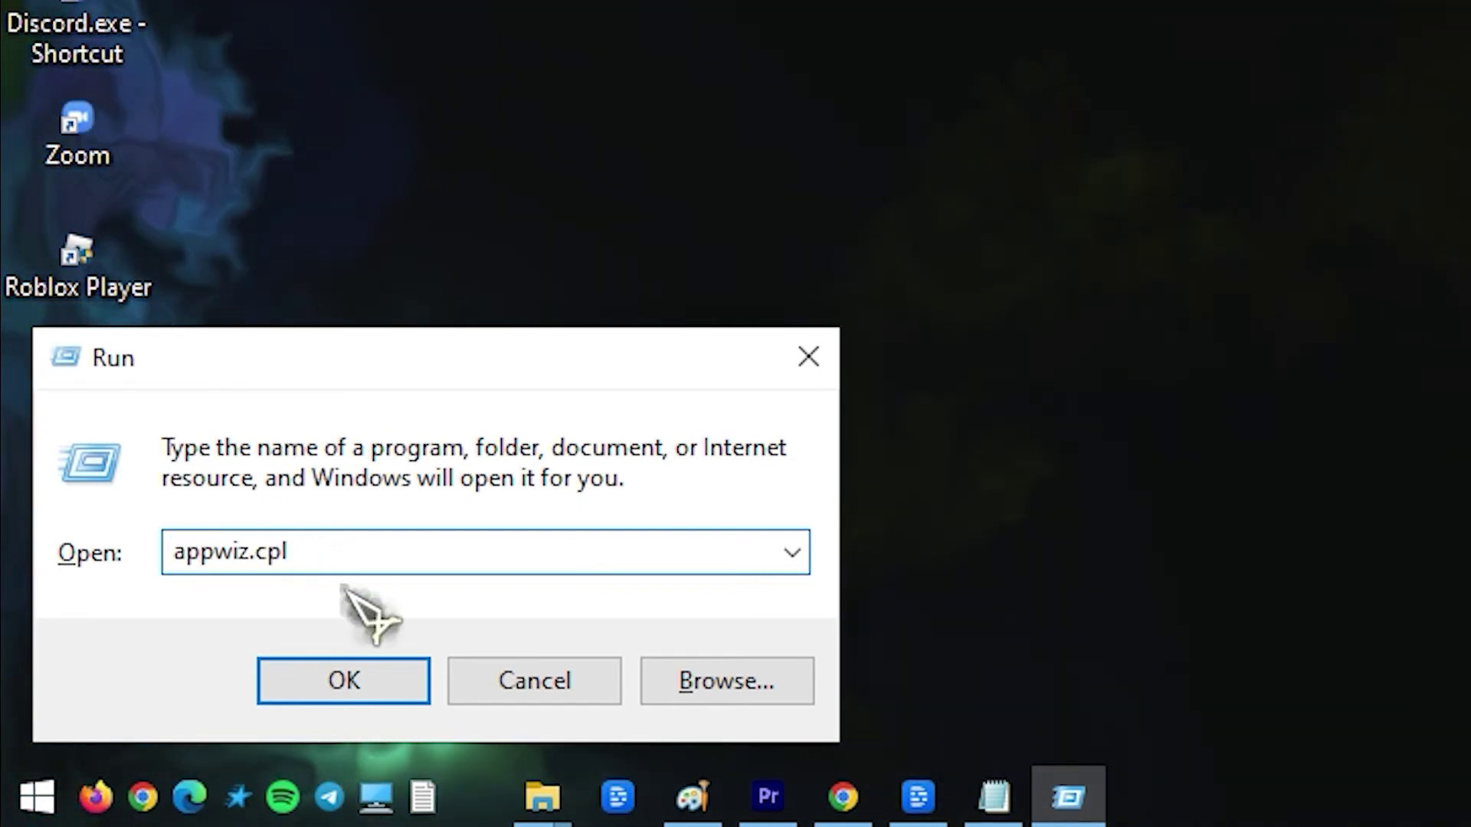
pyautogui.click(360, 681)
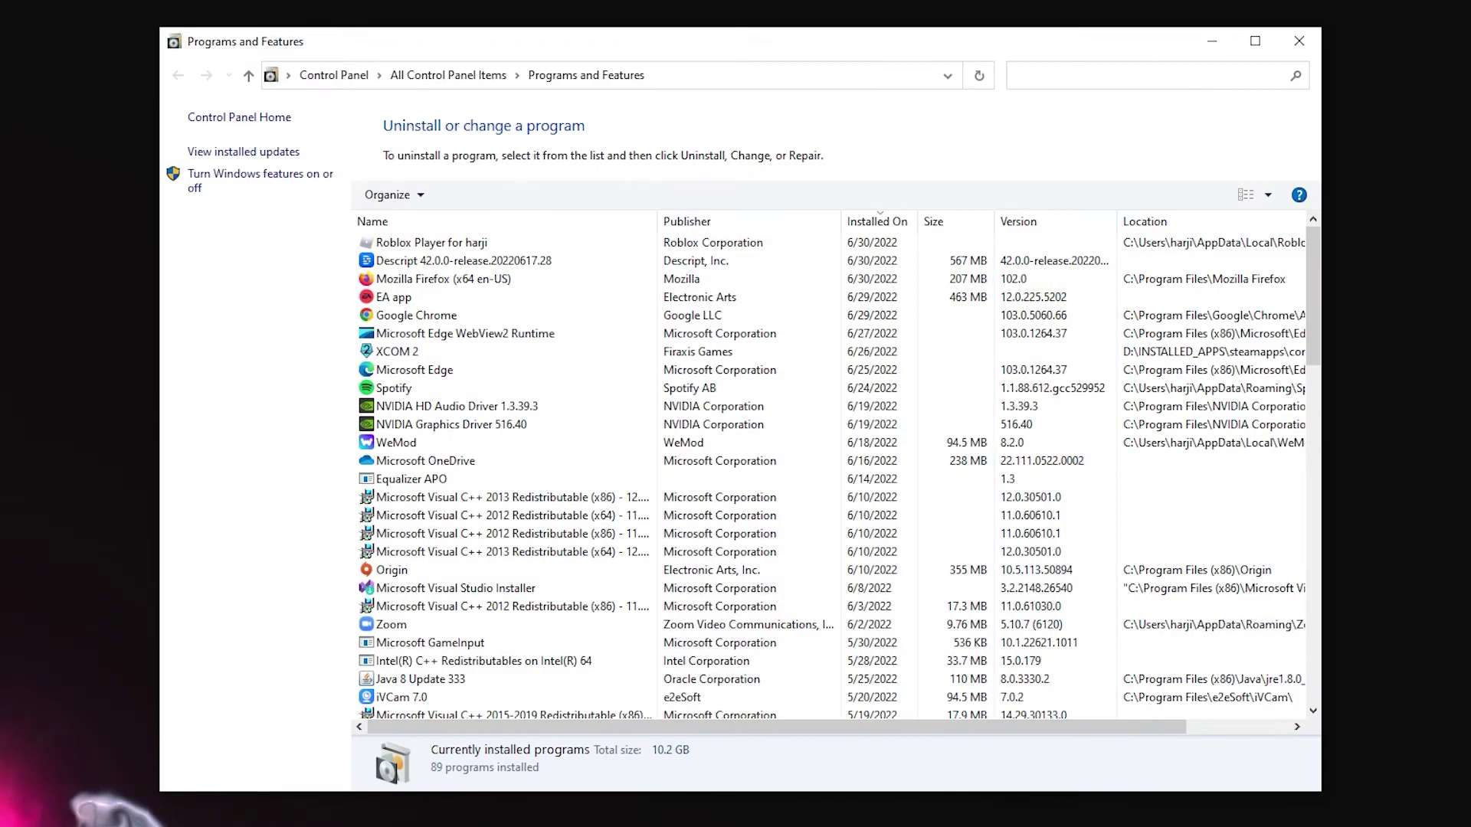
# Step: Uninstall Steam from the installed programs list and allow the uninstaller to make changes to the device
pyautogui.click(414, 426)
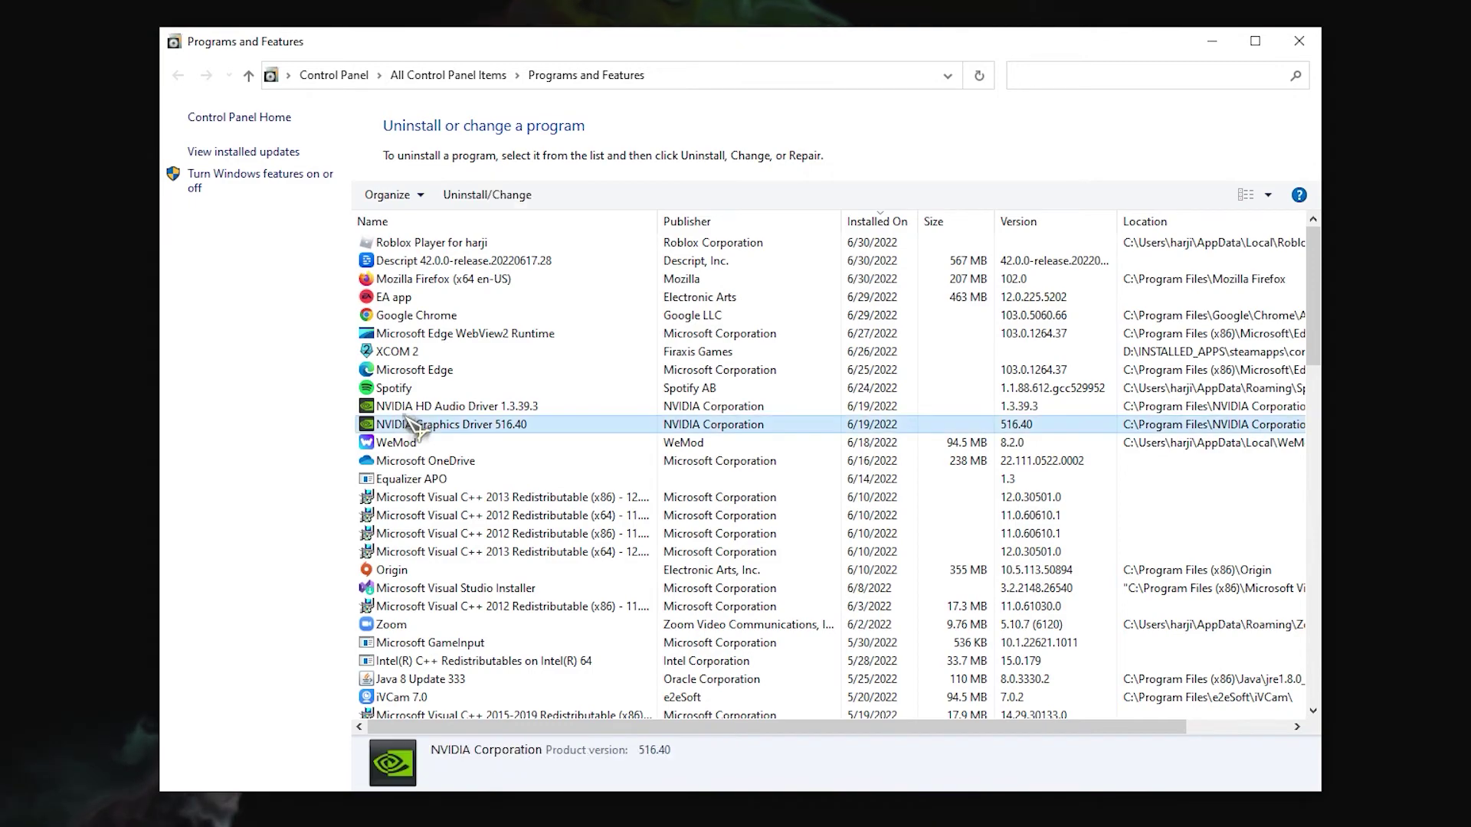
pyautogui.press('s')
pyautogui.scroll(-5, 418, 440)
pyautogui.click(475, 497)
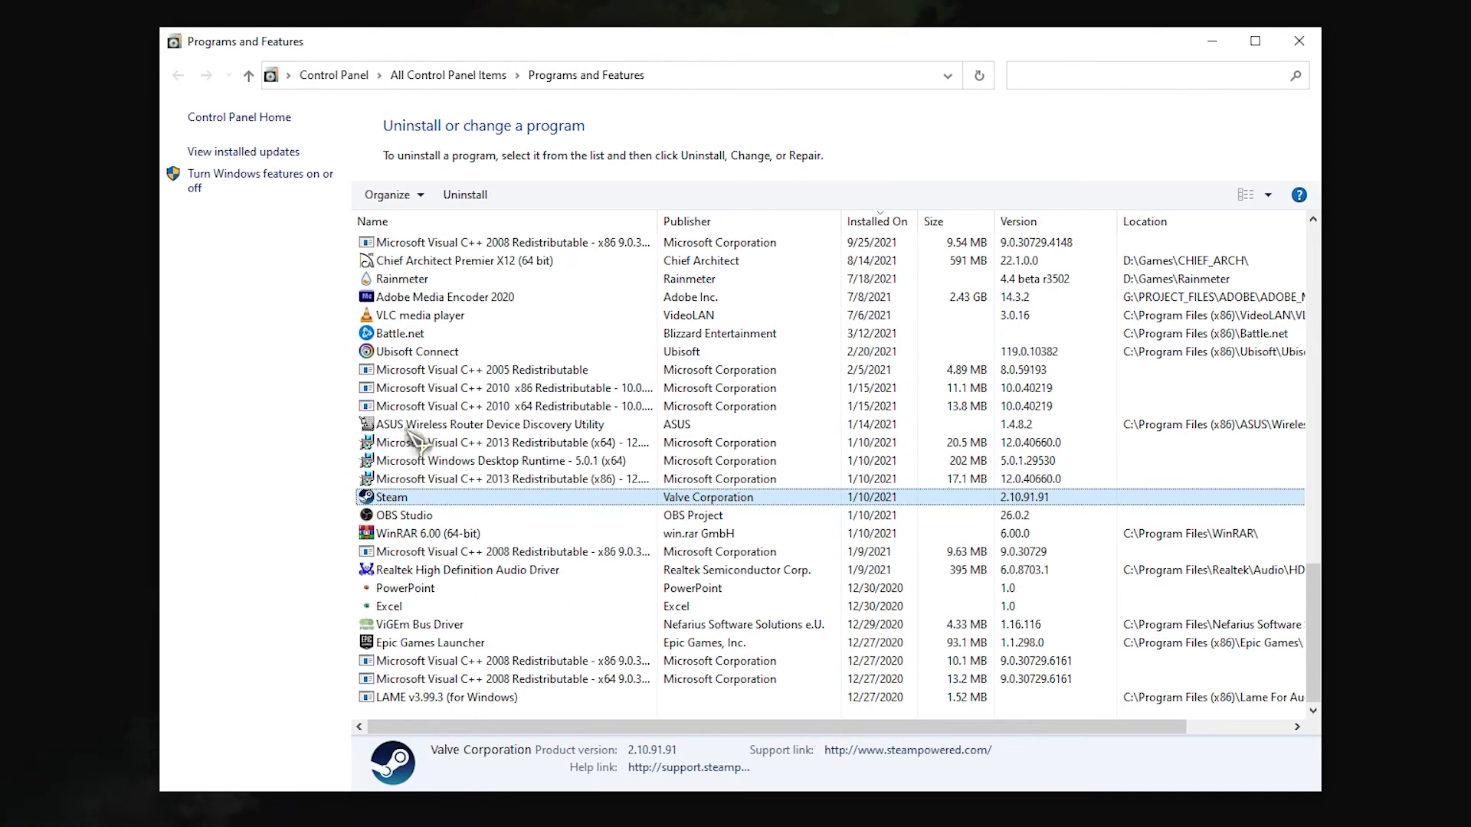
pyautogui.rightClick(457, 500)
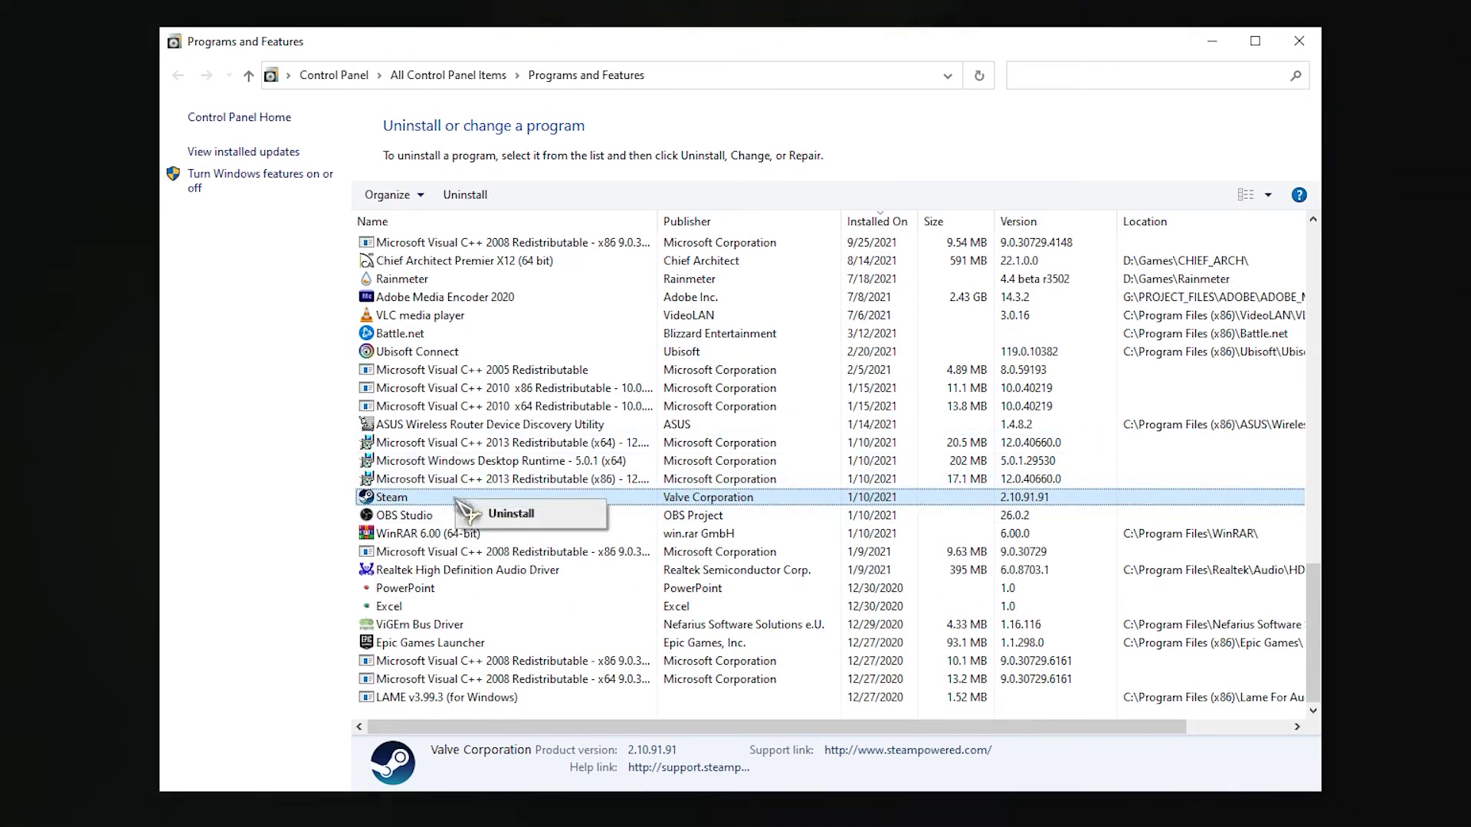
pyautogui.click(567, 525)
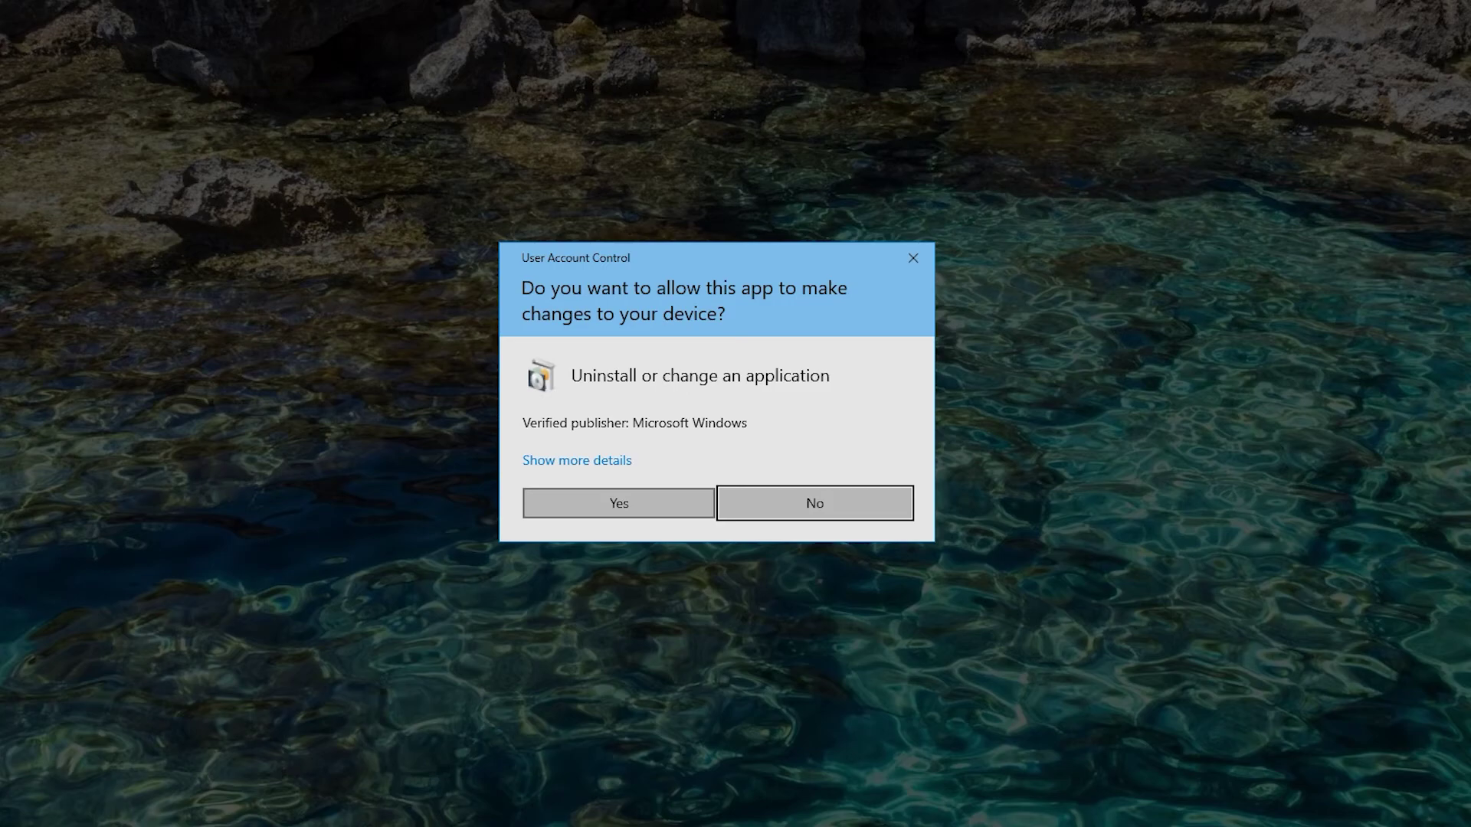
pyautogui.click(583, 509)
# Step: Uninstall XCOM 2 from the installed programs list
pyautogui.click(515, 507)
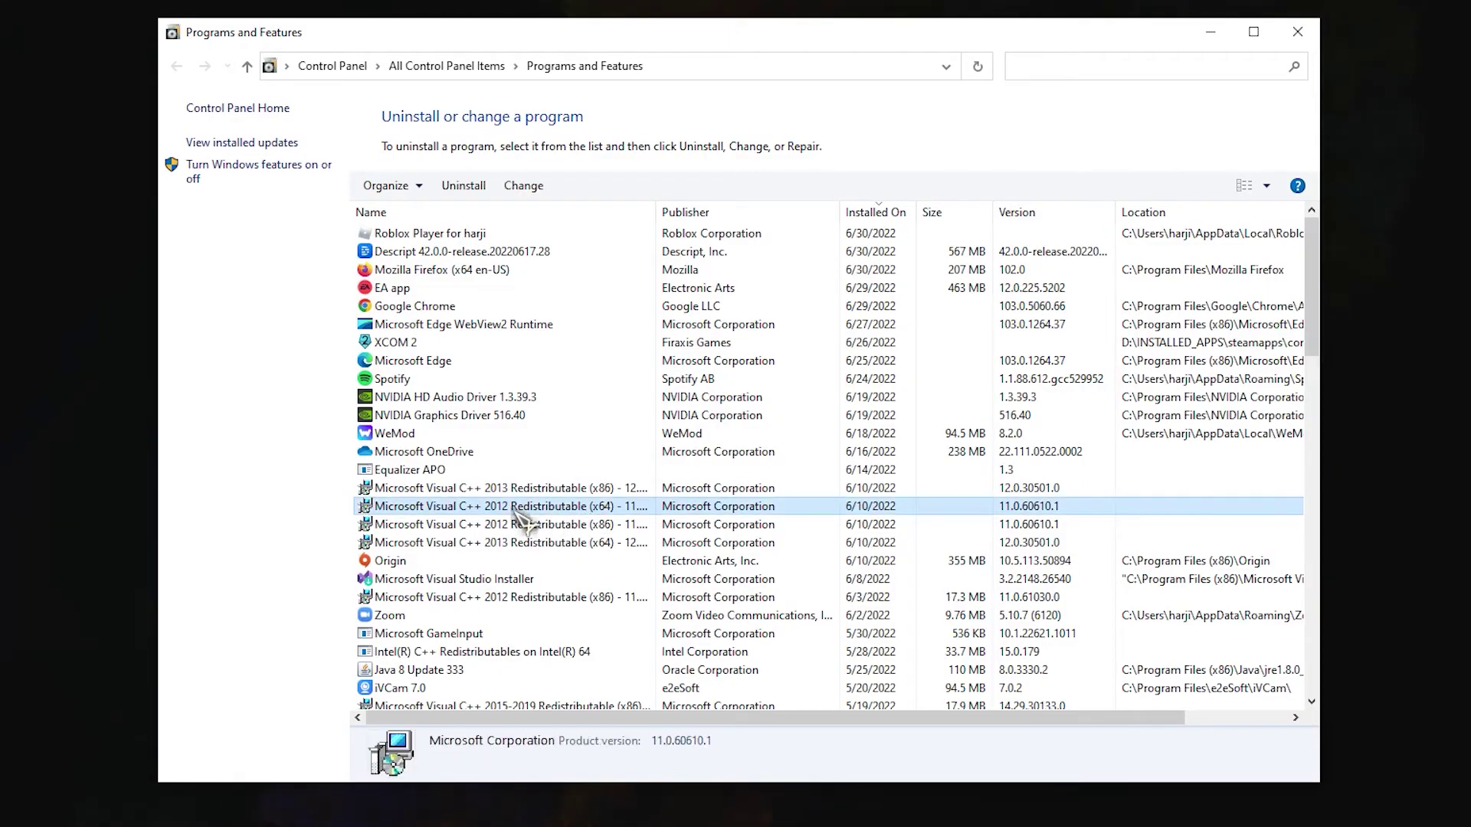
pyautogui.press('x')
pyautogui.rightClick(502, 354)
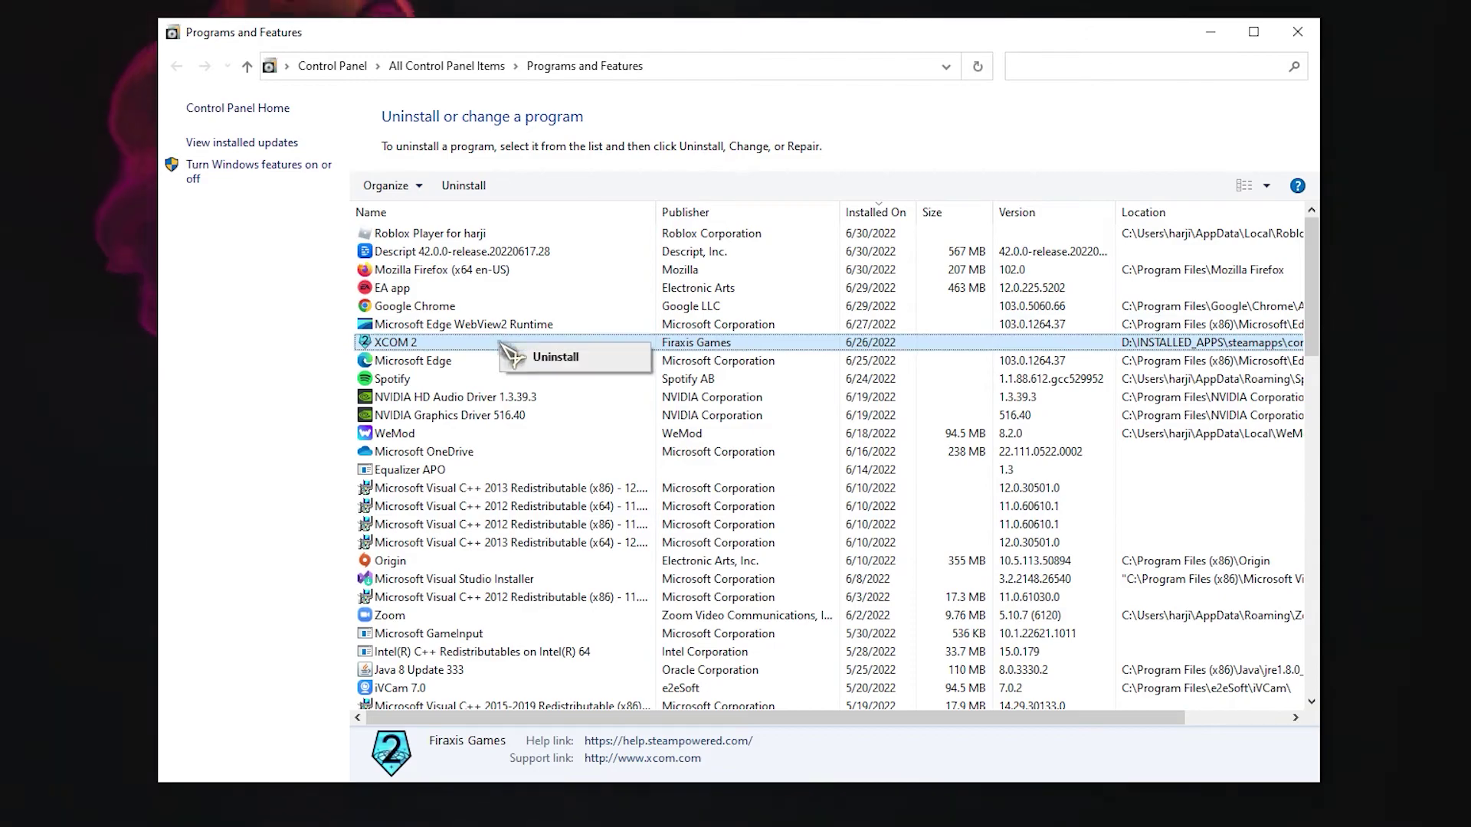
pyautogui.click(601, 358)
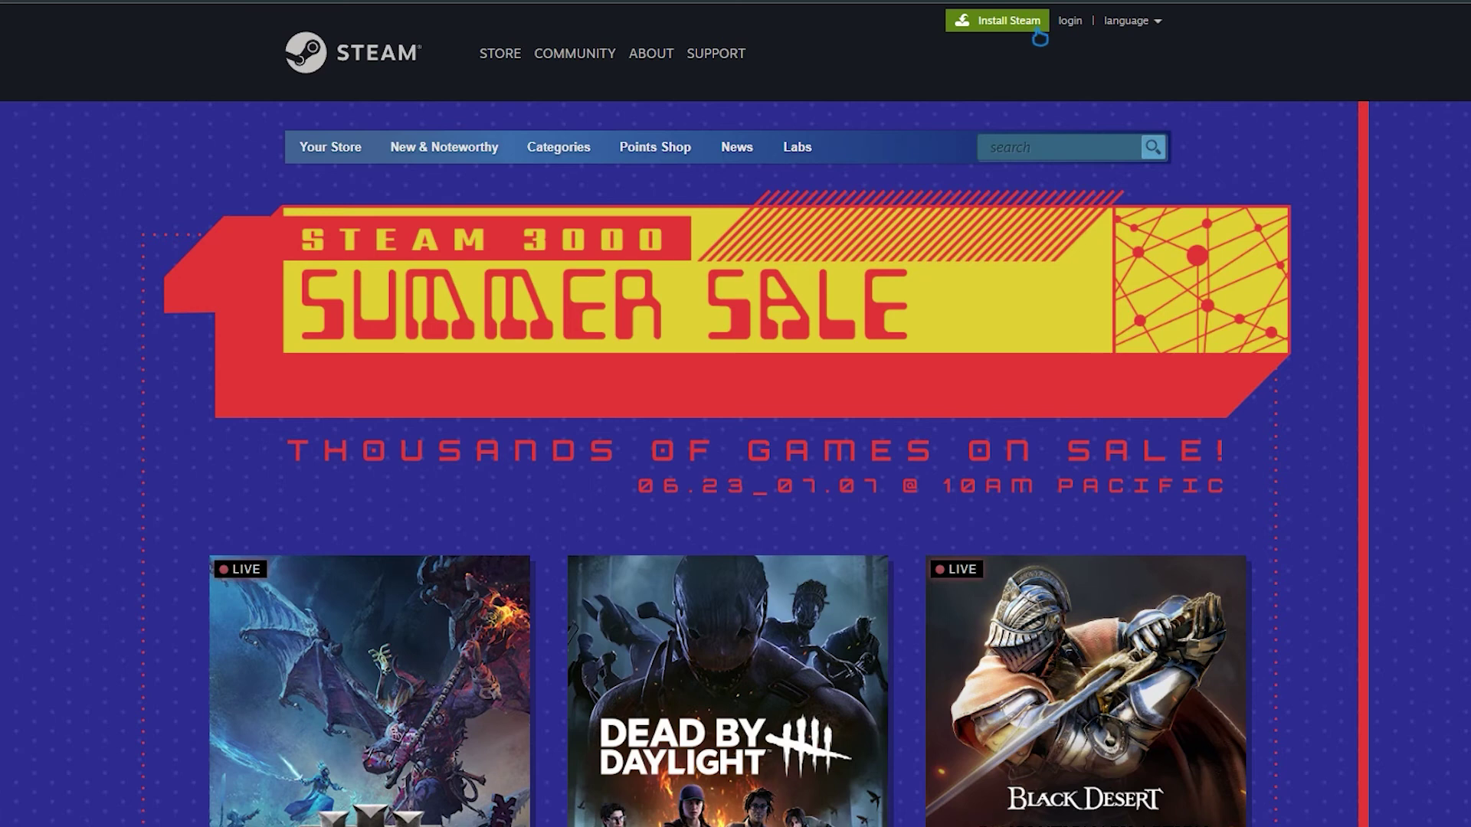
# Step: Download a fresh Steam installer and advance its setup, keeping English, as far as the install location
pyautogui.click(1036, 29)
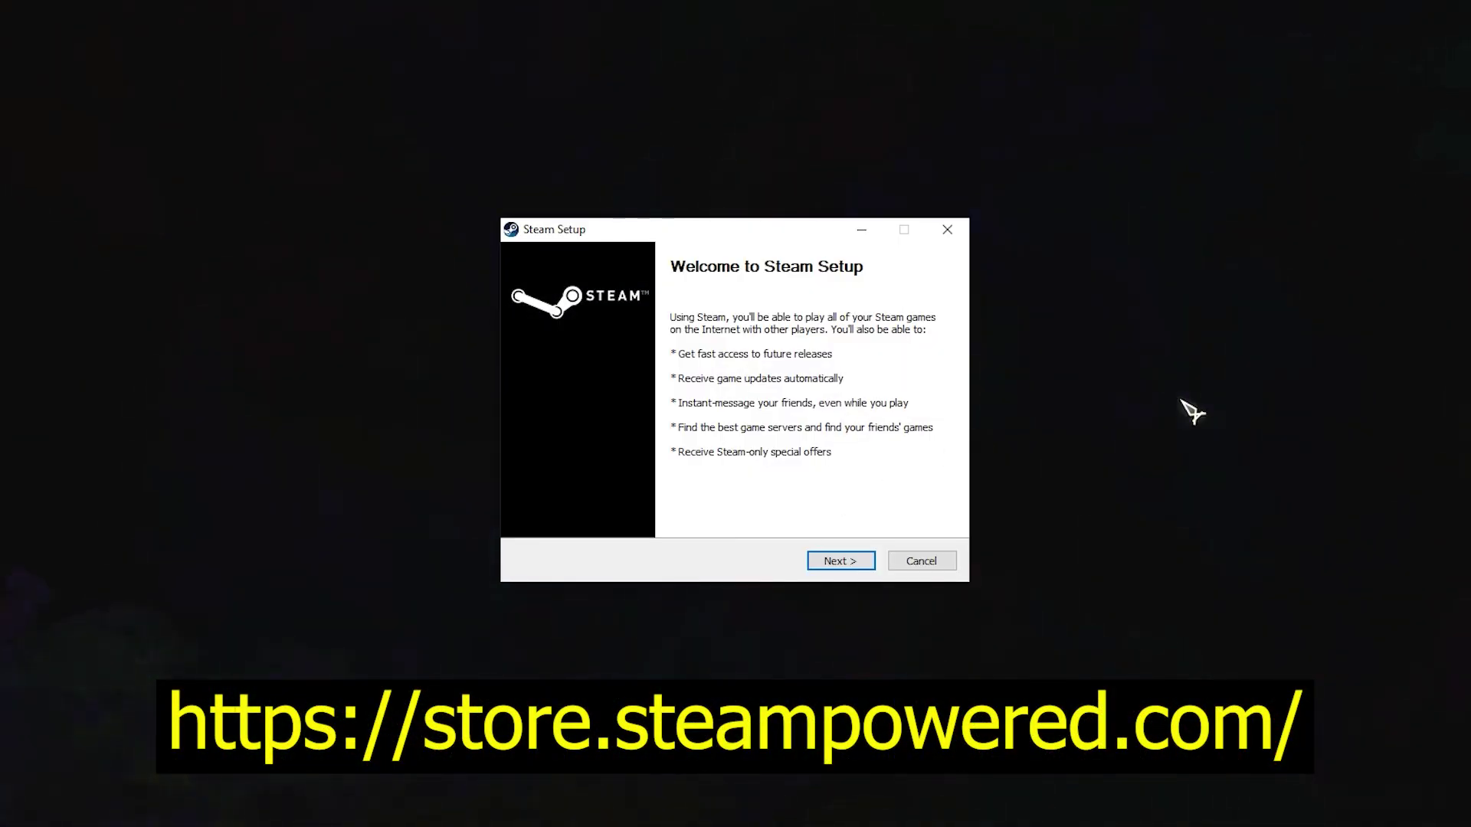
pyautogui.click(850, 563)
pyautogui.click(840, 562)
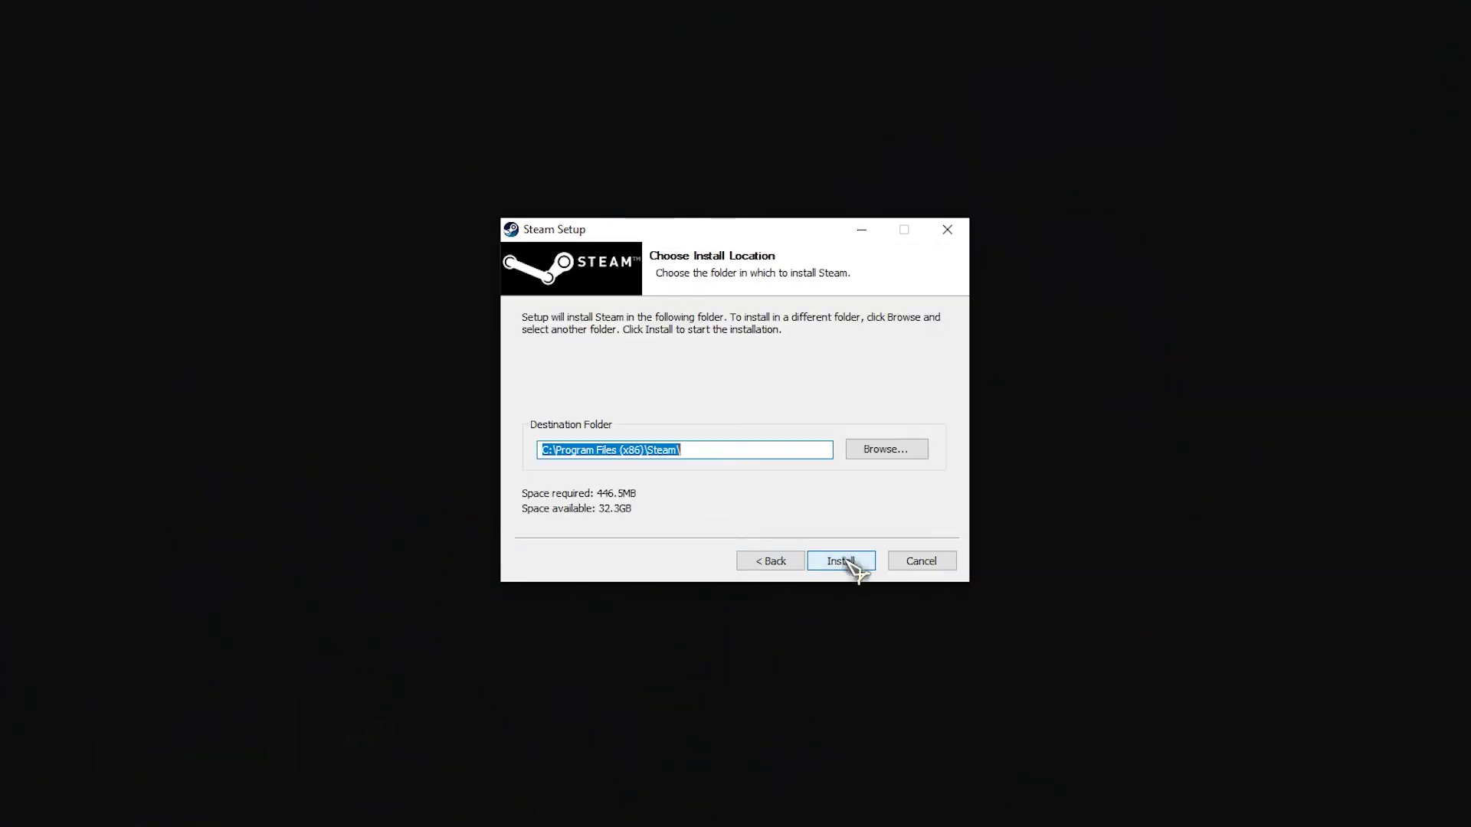